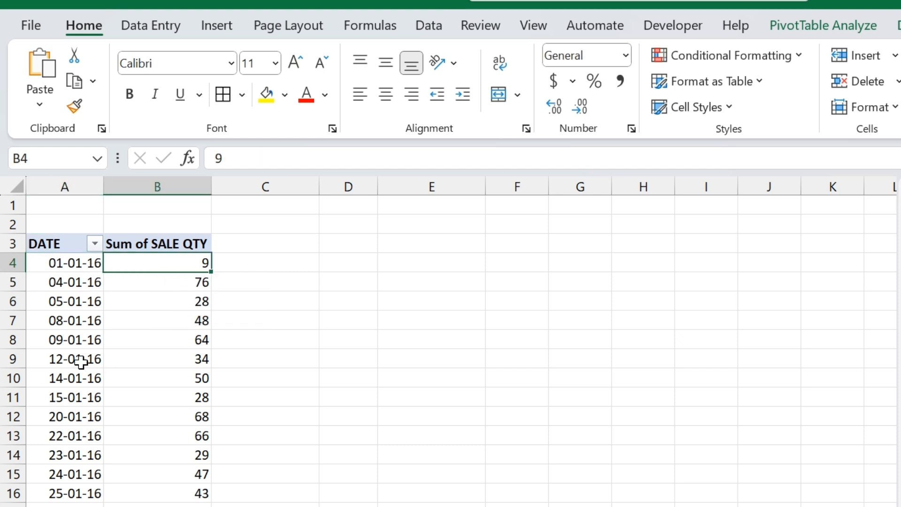
left_click(163, 363)
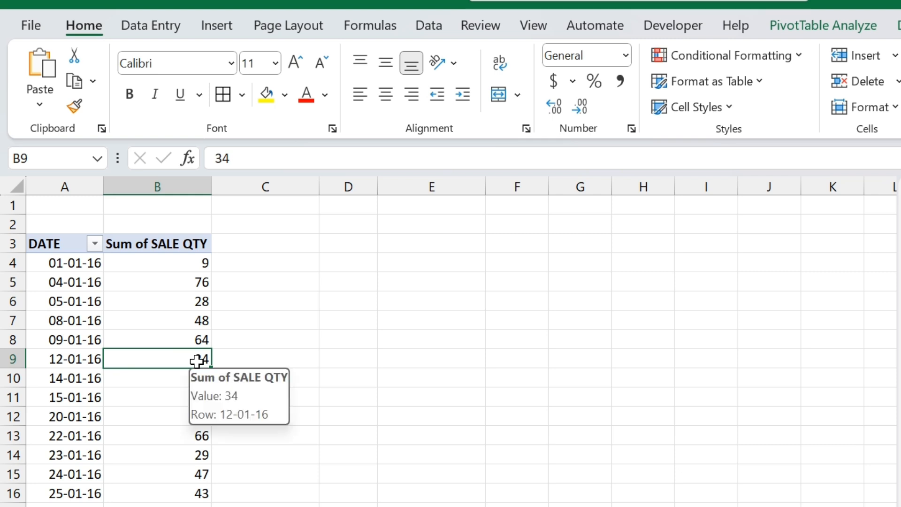
left_click_drag(201, 271, 188, 363)
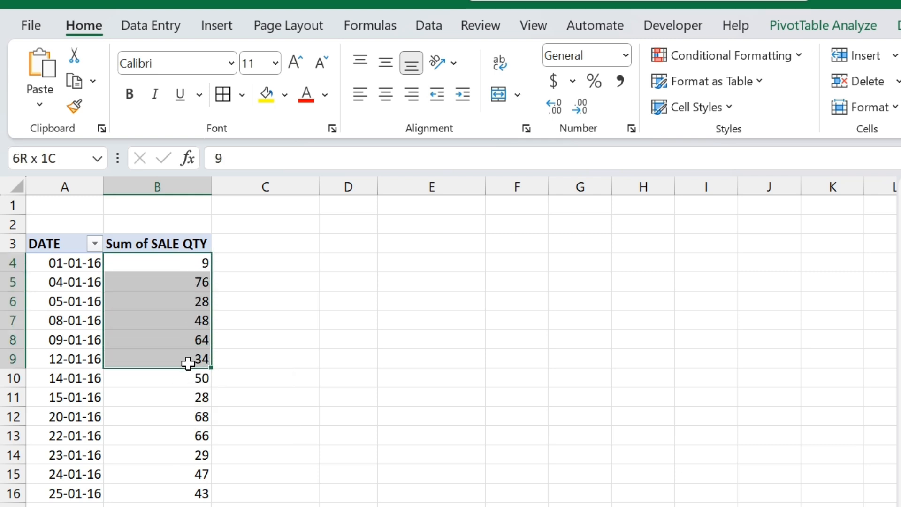
left_click(243, 266)
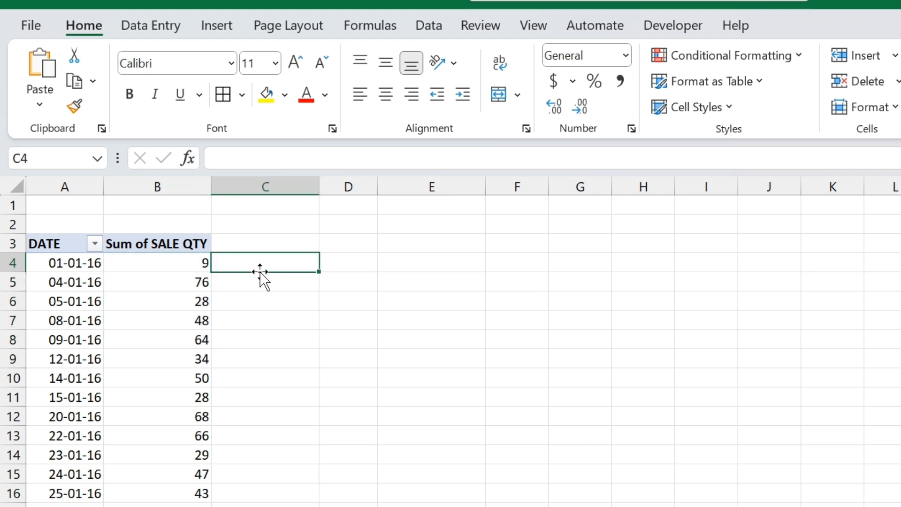
- Try showing the Sum of SALE QTY column as a Running Total In DATE, and undo it
left_click(172, 271)
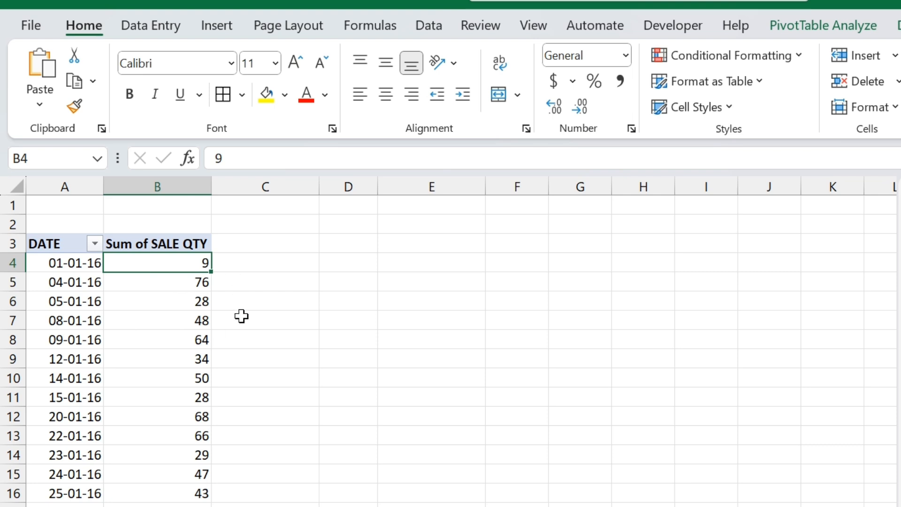
right_click(174, 265)
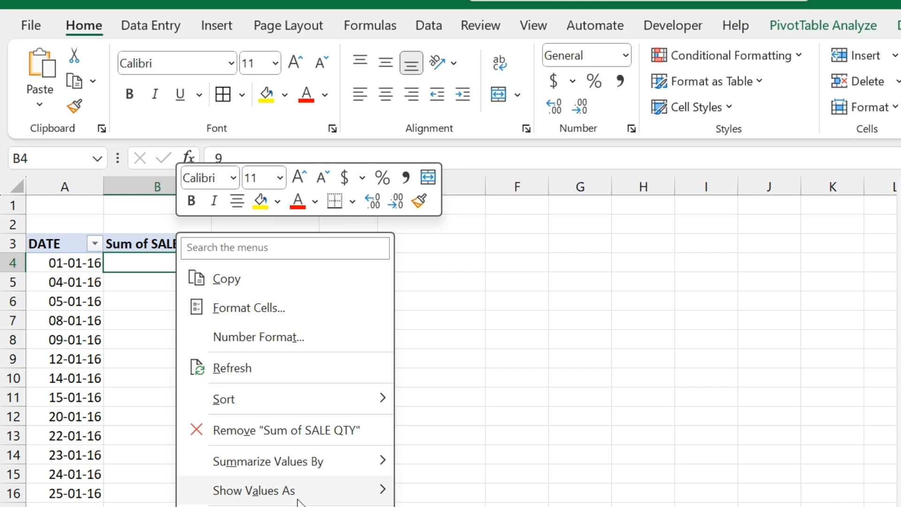
mouse_move(299, 502)
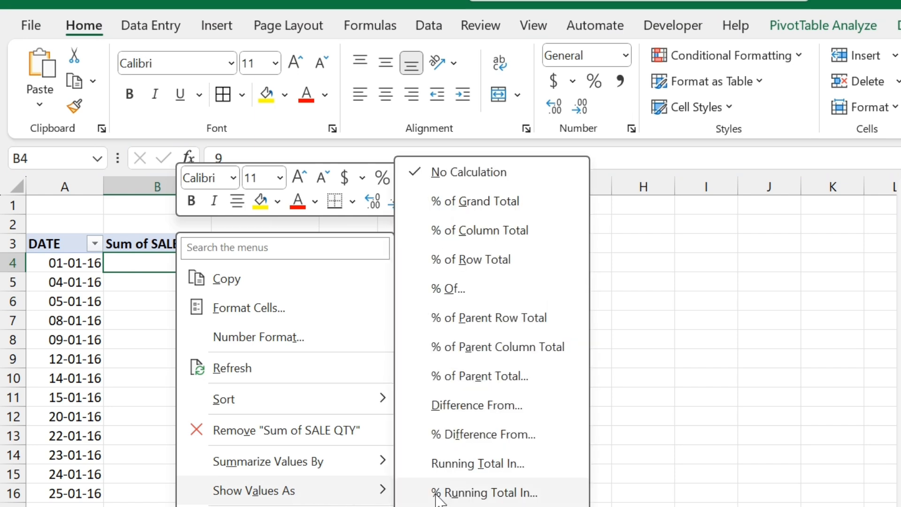
left_click(494, 463)
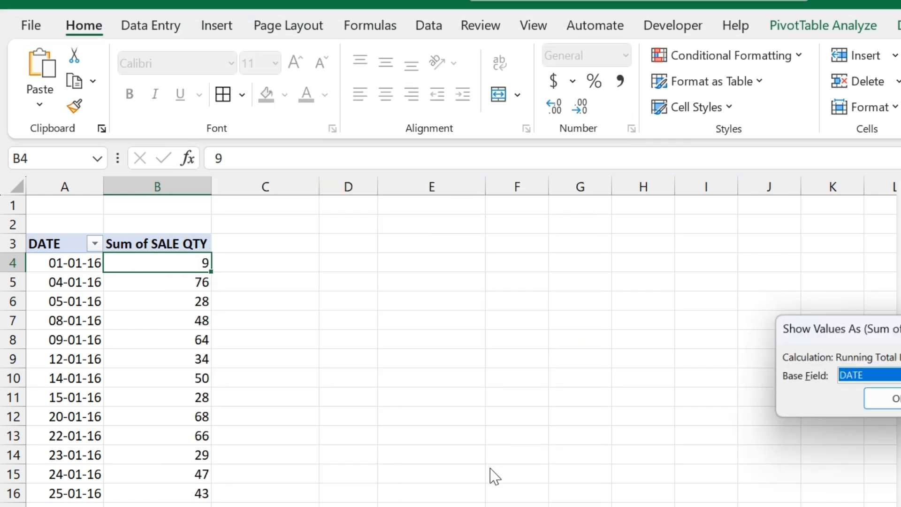
left_click(494, 311)
left_click(493, 334)
left_click(507, 343)
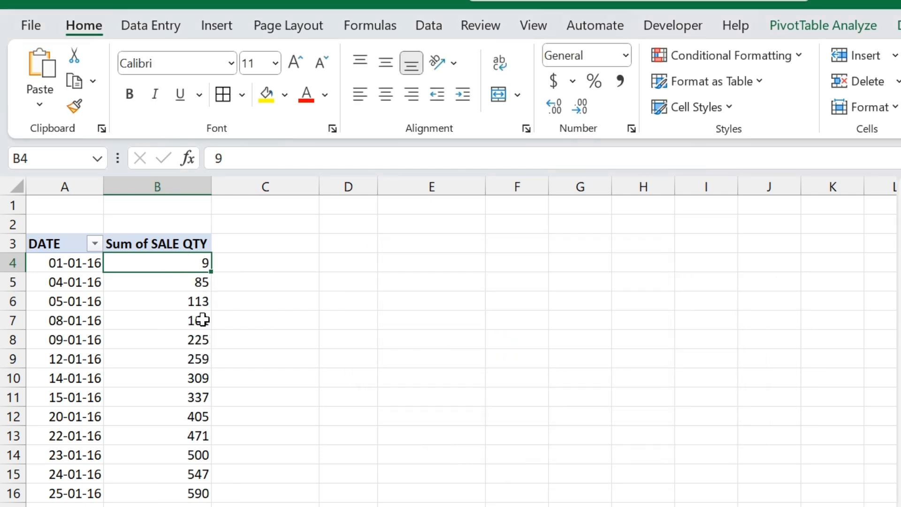
key("ctrl+z")
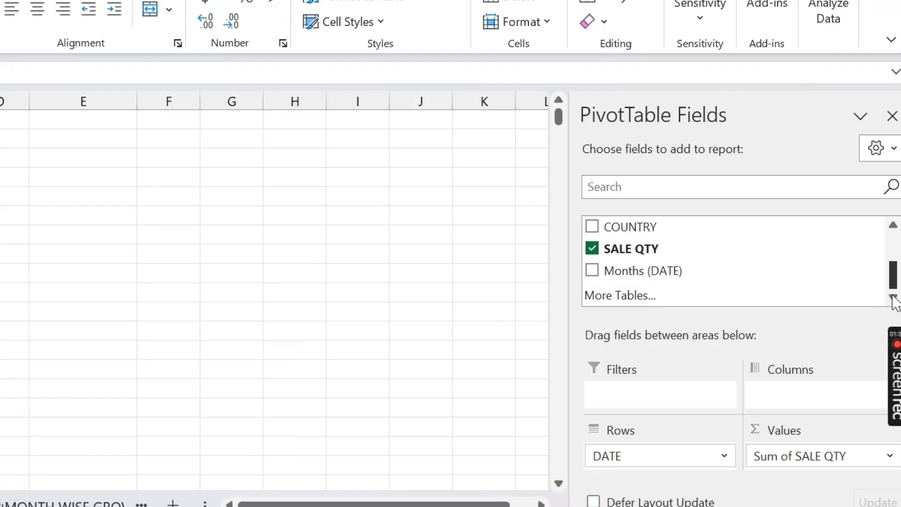
- Add SALE QTY to the pivot values a second time and show the new column as Running Total In with base field DATE
left_click_drag(647, 253, 750, 448)
left_click(290, 282)
right_click(290, 281)
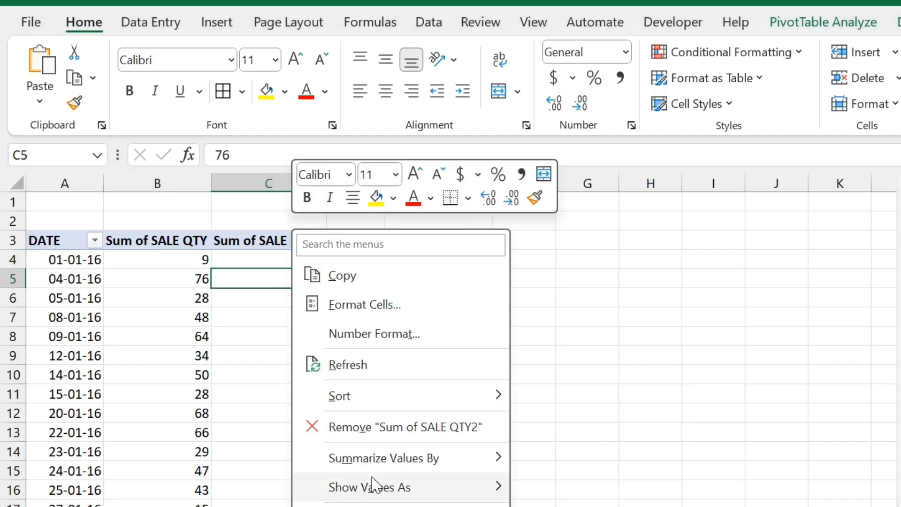
mouse_move(370, 485)
left_click(593, 460)
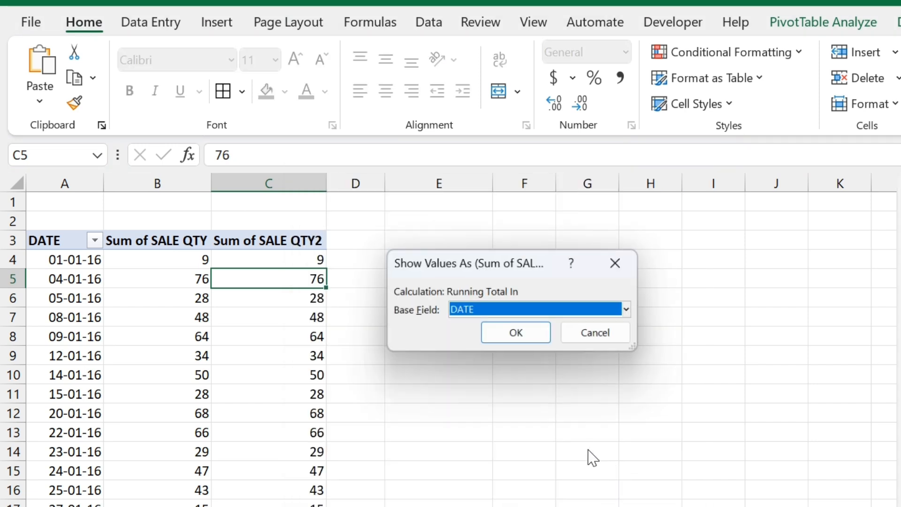
left_click(516, 333)
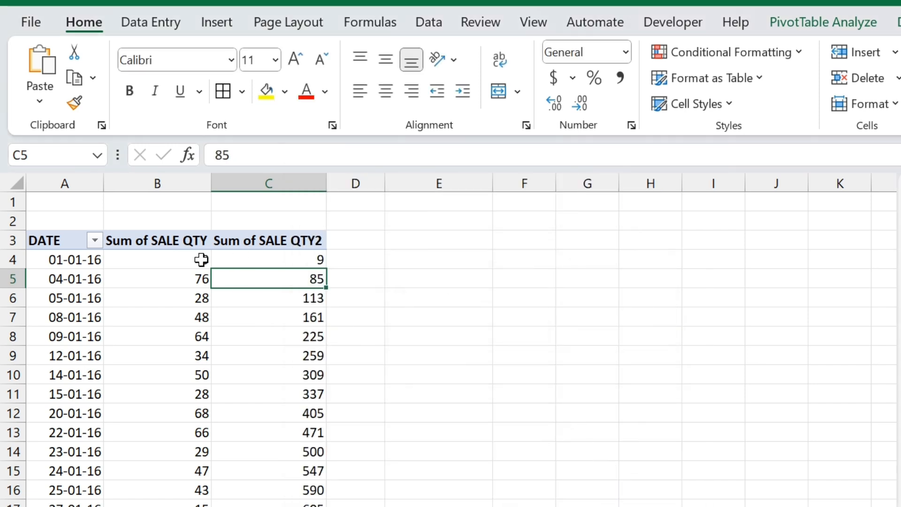
- Compare the daily sale quantities with the running totals for the first four dates
left_click(202, 259)
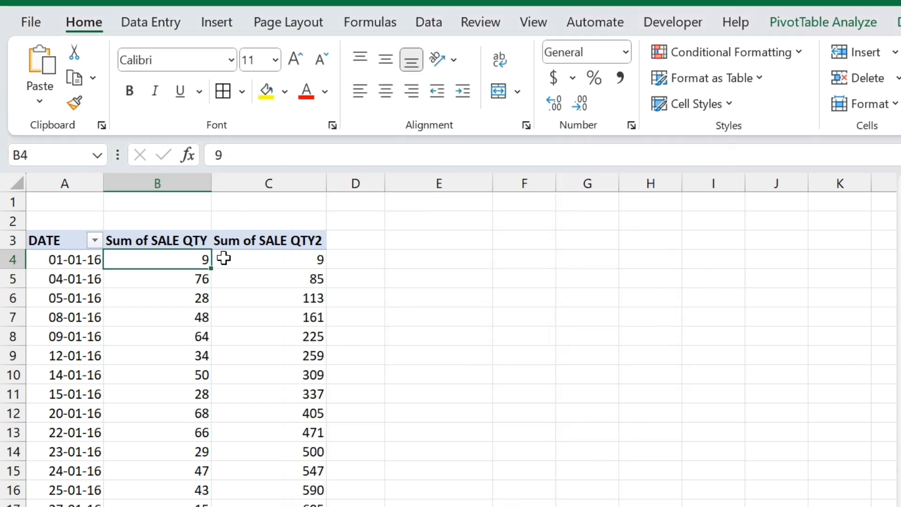
left_click(312, 280)
left_click_drag(197, 261, 200, 299)
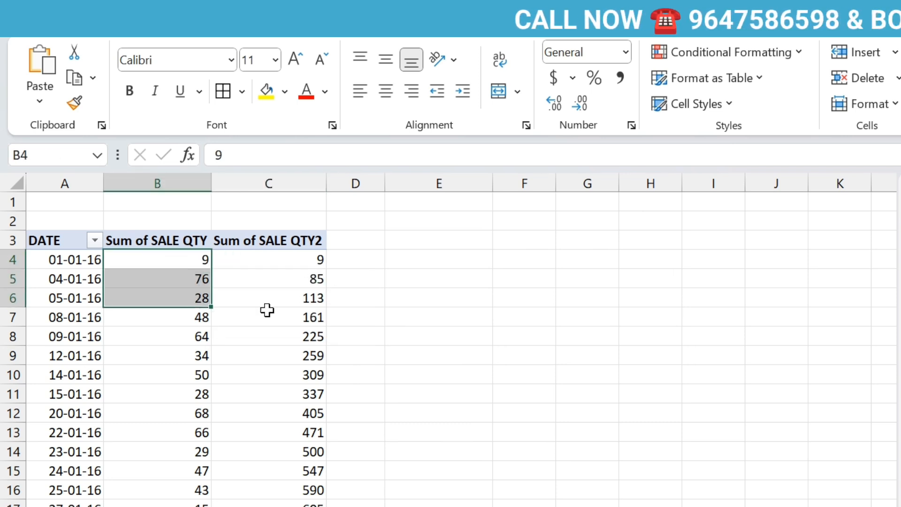
left_click(292, 298)
left_click(81, 319)
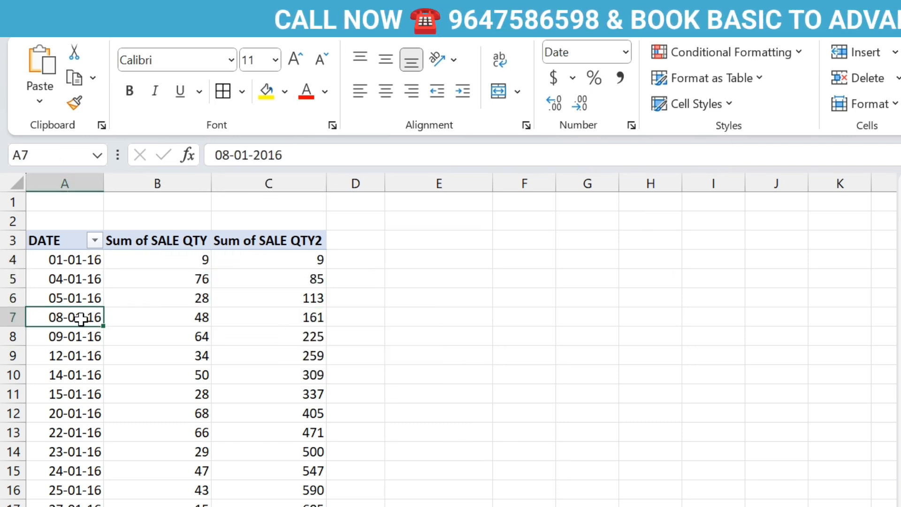
left_click(203, 321)
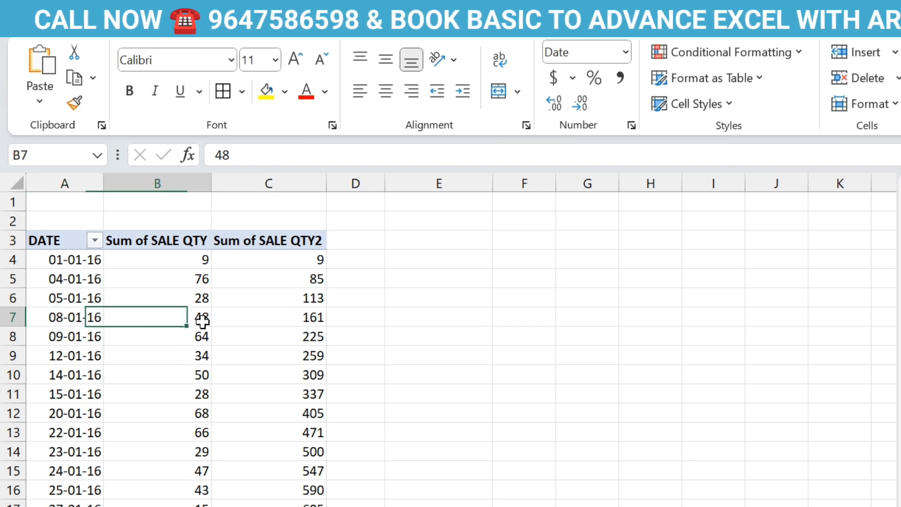
left_click(306, 318)
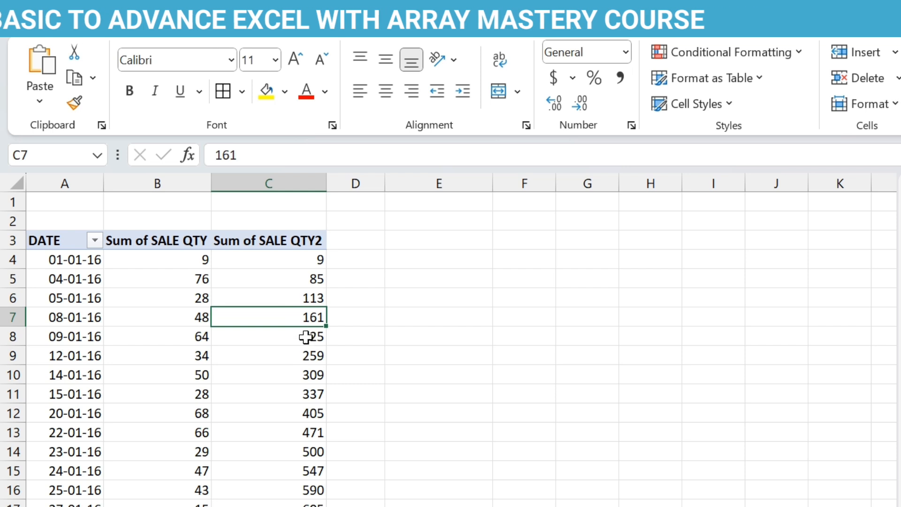
left_click_drag(184, 266, 175, 318)
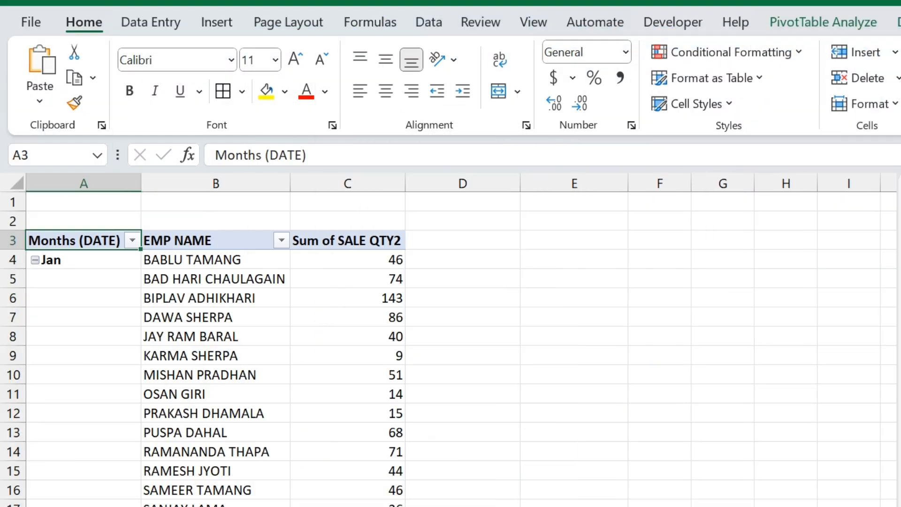
- Examine the month-wise pivot table and compare the first employee's sale quantities in January and February
left_click(76, 260)
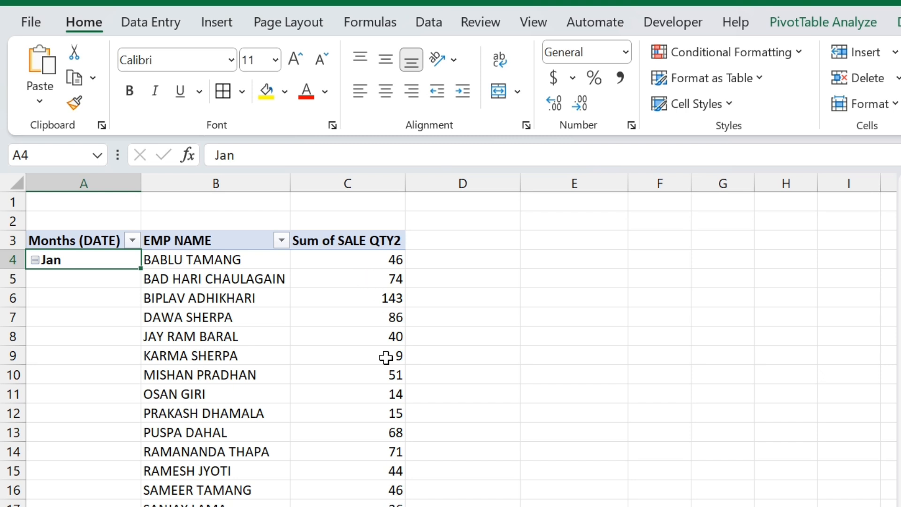
left_click(374, 266)
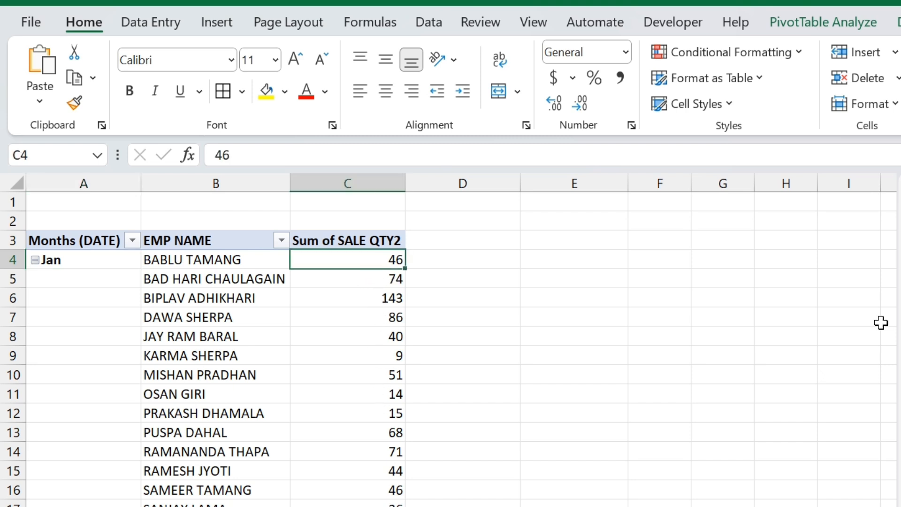
mouse_move(347, 303)
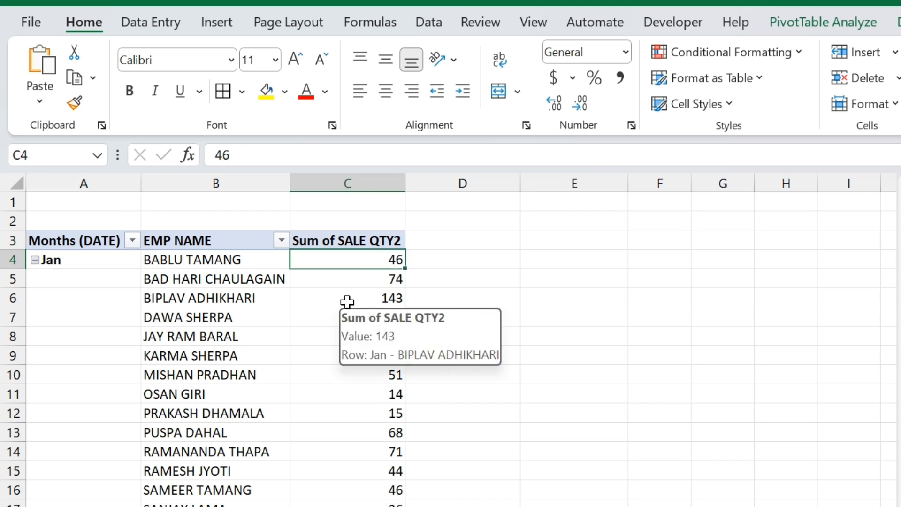
left_click(251, 264)
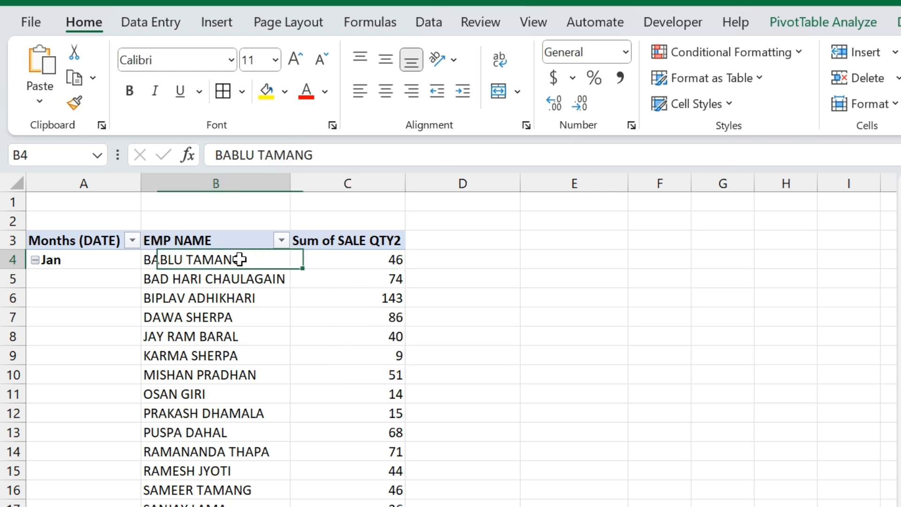
scroll(547, 311, "down", 4)
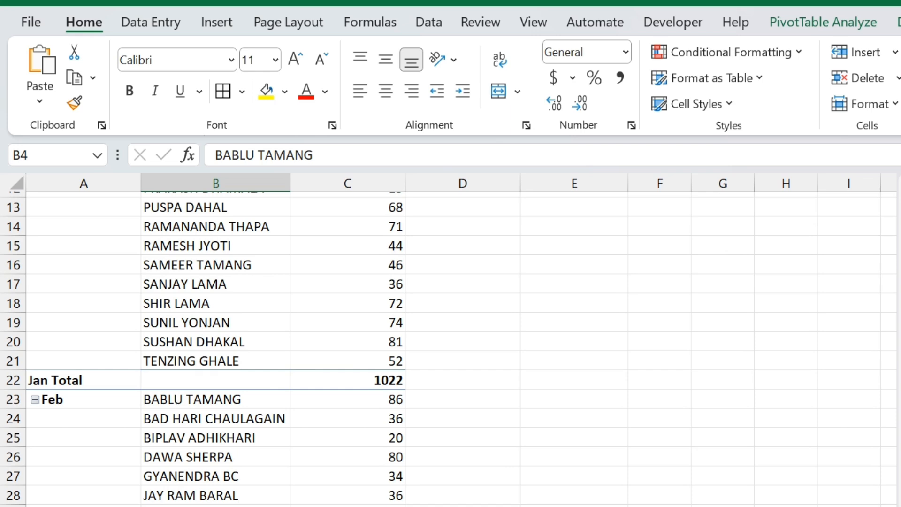
scroll(546, 312, "down", 6)
scroll(661, 270, "up", 10)
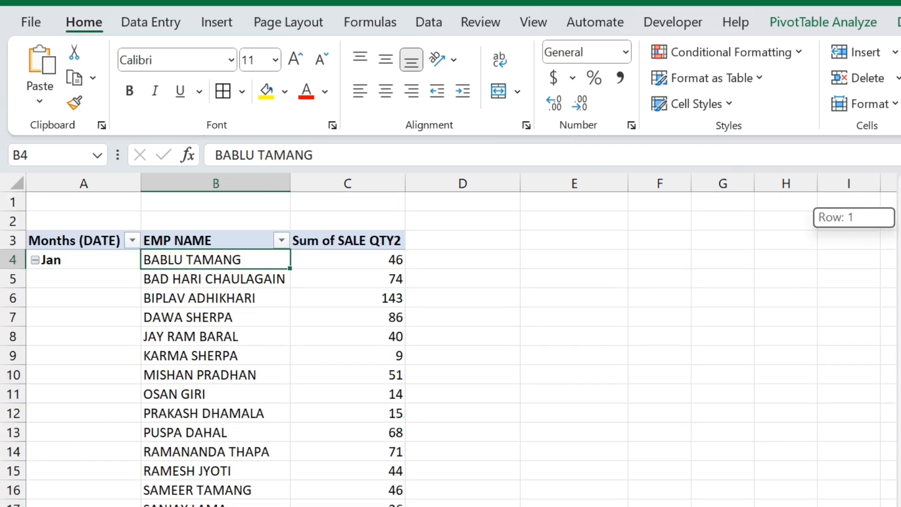
left_click(380, 264)
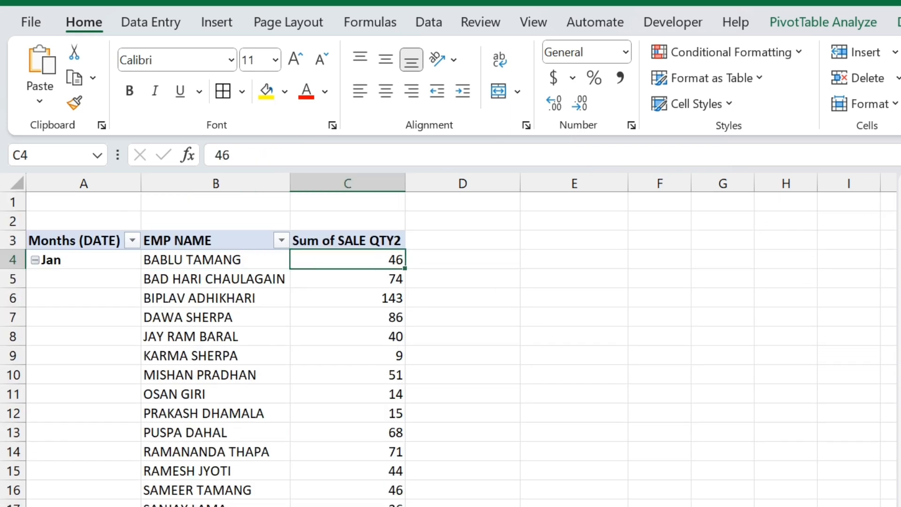
scroll(722, 281, "down", 3)
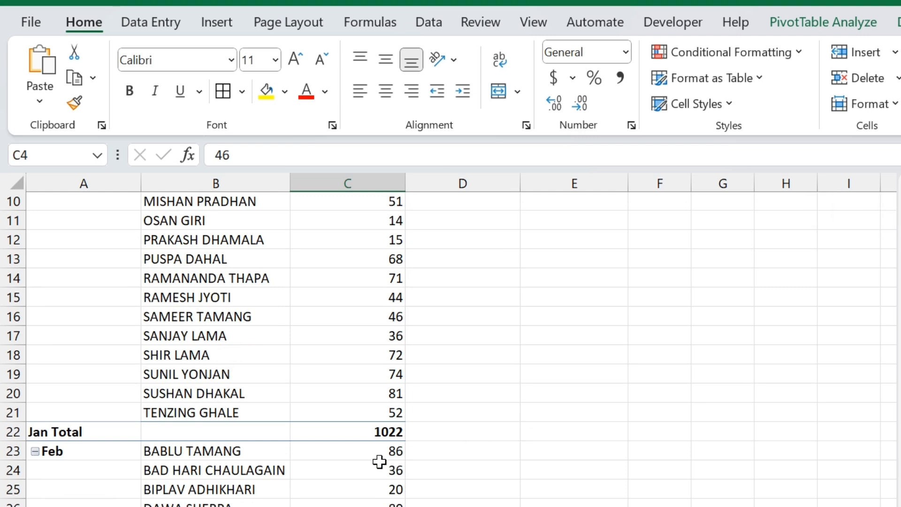
left_click(381, 454)
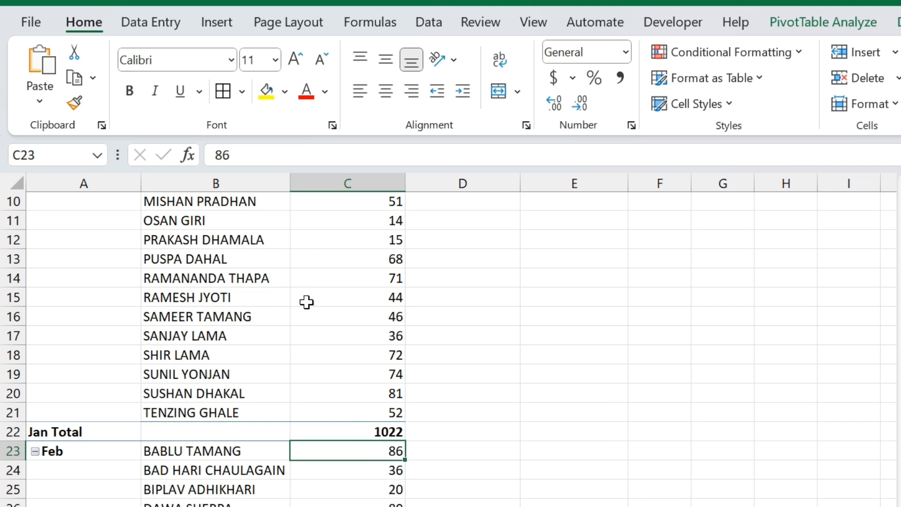
mouse_move(391, 467)
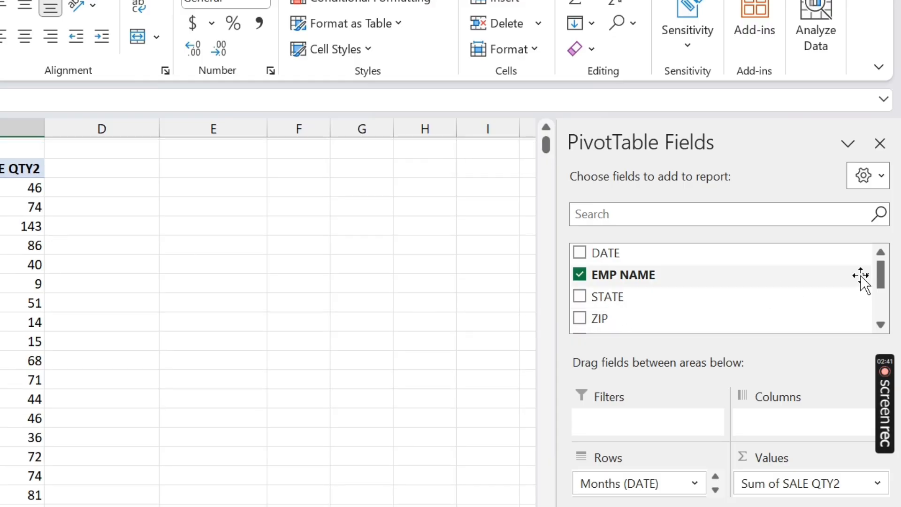
- Add SALE QTY to the values again and show the new column as % Difference From, with base field Months (DATE) and base item (previous)
left_click_drag(881, 278, 882, 311)
left_click_drag(648, 284, 791, 488)
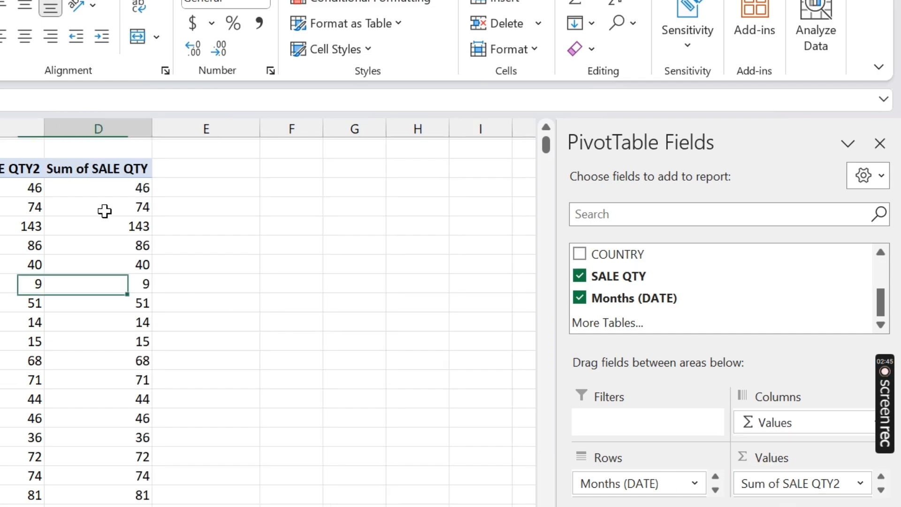
right_click(105, 210)
mouse_move(551, 488)
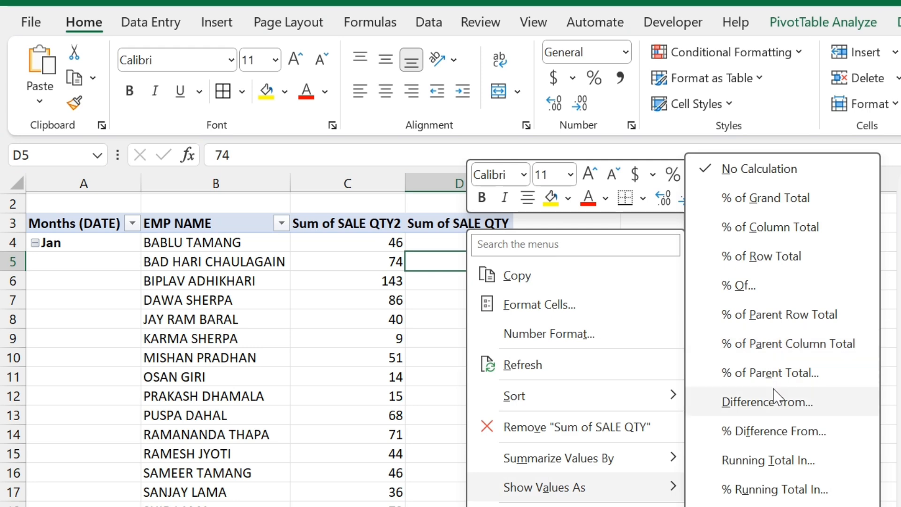
left_click(780, 437)
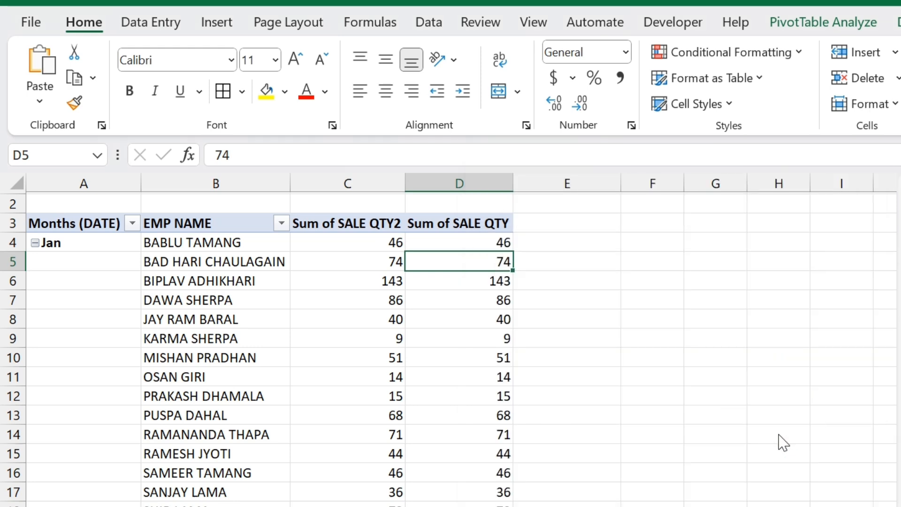
left_click(561, 397)
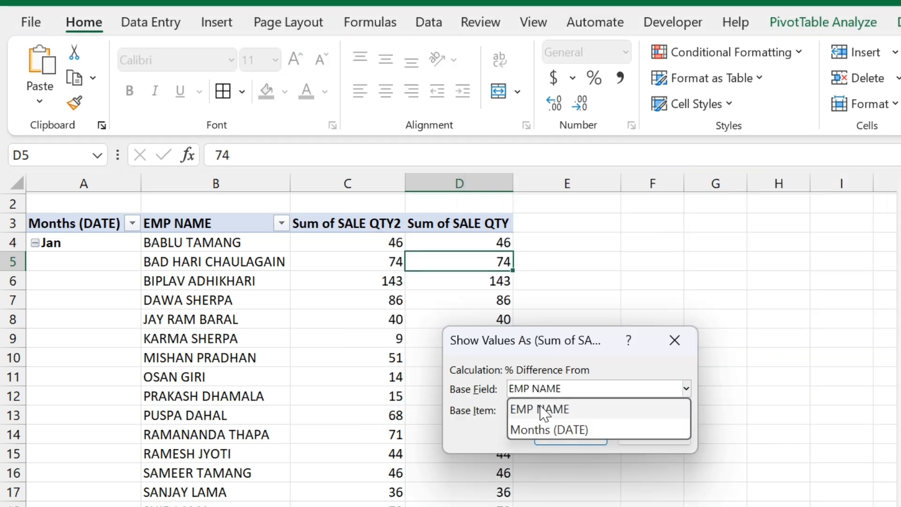
left_click(548, 429)
left_click_drag(521, 348, 597, 261)
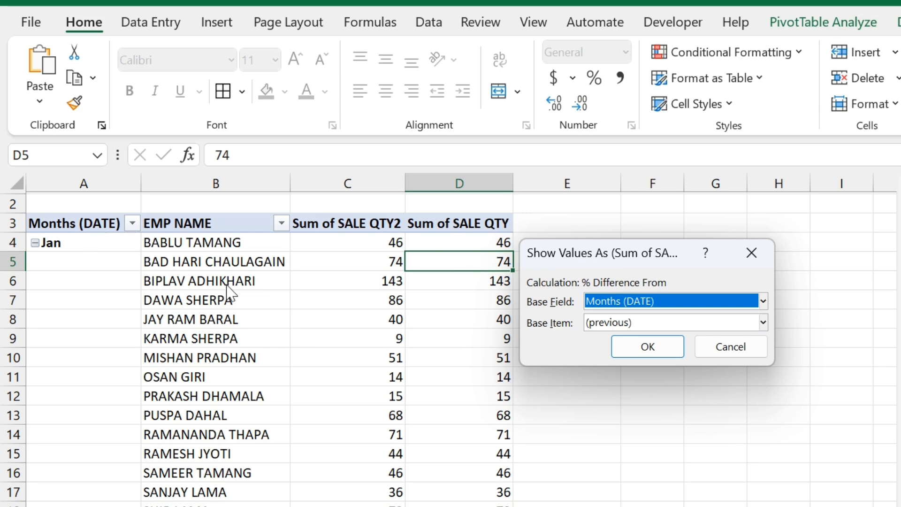
left_click(642, 351)
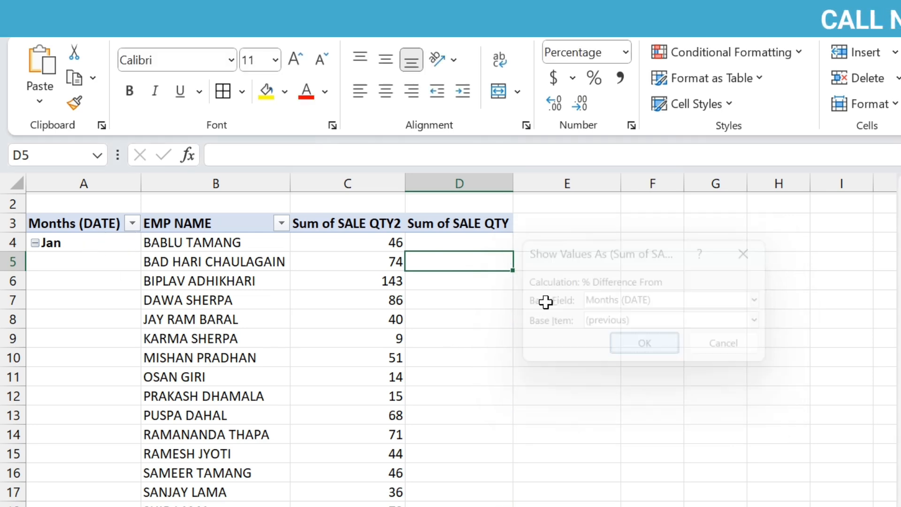
left_click_drag(471, 243, 481, 506)
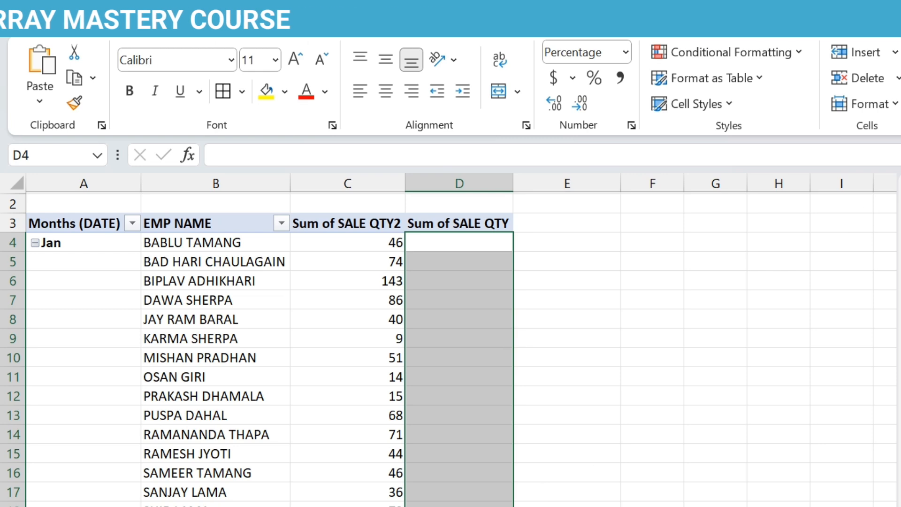
- Compare the first employee's February sale quantity and percentage difference with the January row
scroll(551, 373, "down", 4)
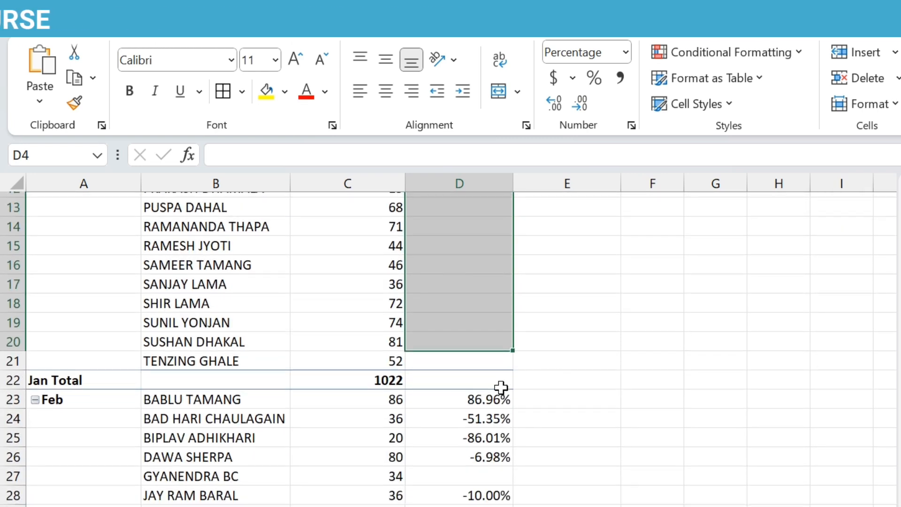
left_click(461, 402)
left_click(239, 400)
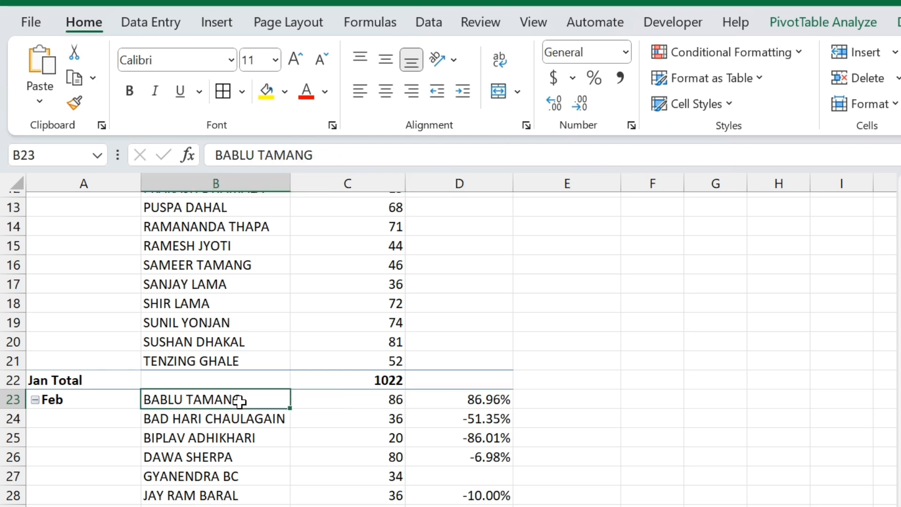
double_click(239, 401)
left_click(747, 354)
scroll(491, 257, "up", 4)
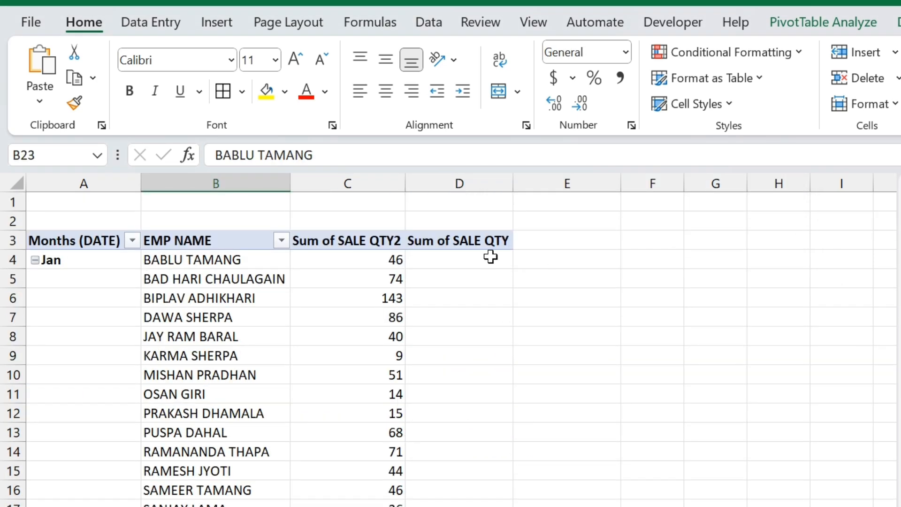
scroll(551, 435, "down", 3)
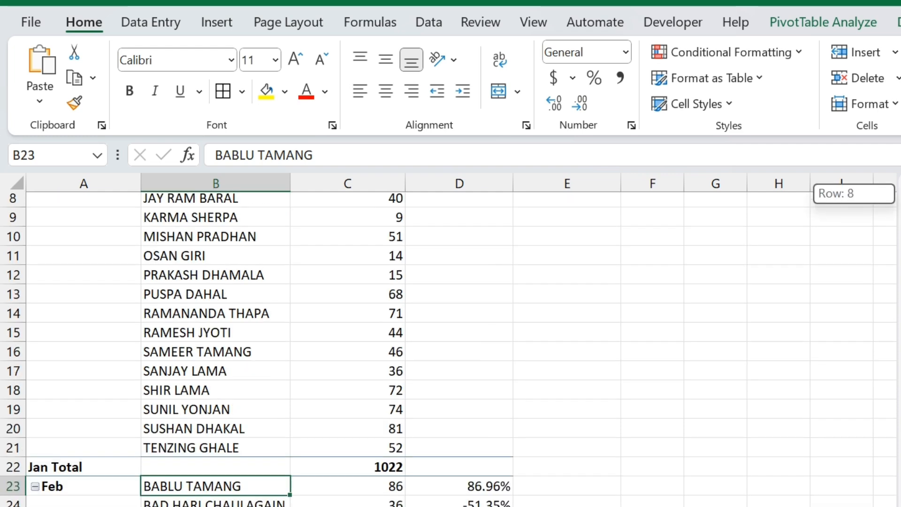
left_click(489, 488)
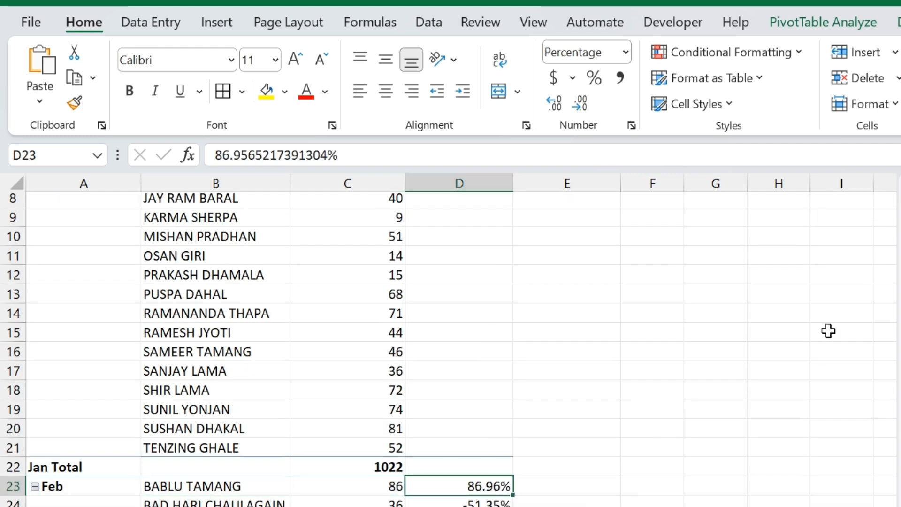
- Examine the other employees' February percentage differences and those in the Feb Total and Mar Total rows
scroll(816, 202, "down", 3)
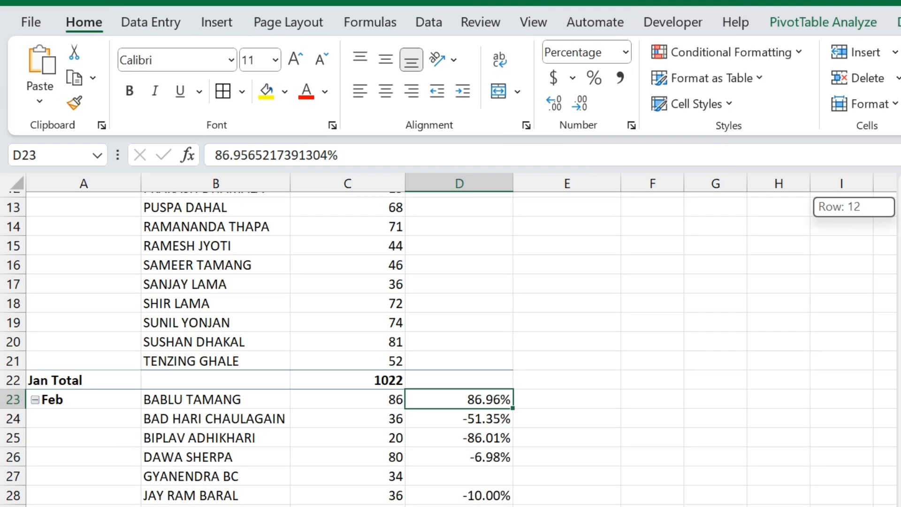
left_click(455, 420)
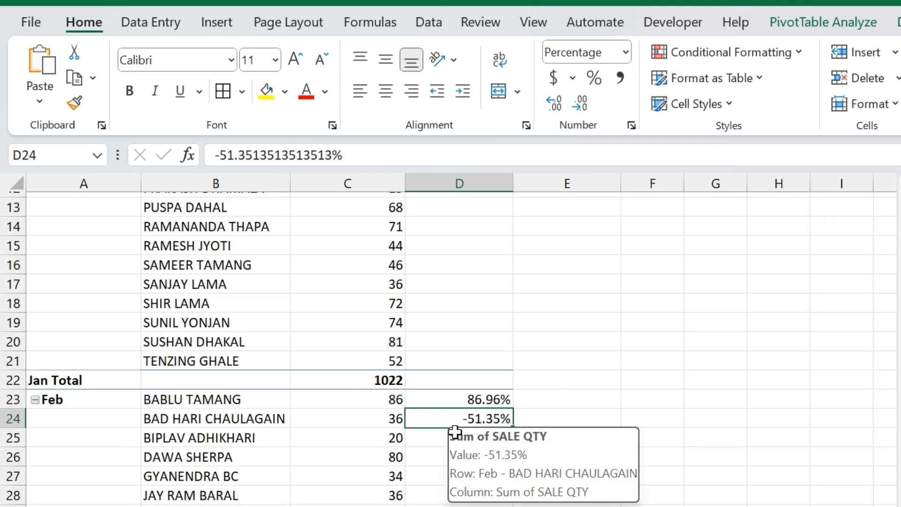
left_click(457, 452)
left_click_drag(900, 210, 900, 219)
left_click(459, 357)
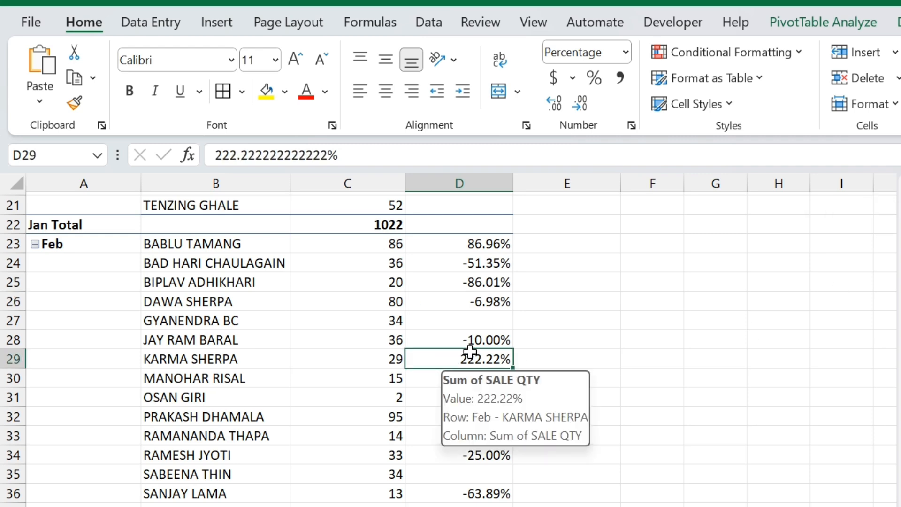
mouse_move(900, 218)
left_mouse_down()
mouse_move(900, 207)
mouse_move(899, 233)
left_mouse_up()
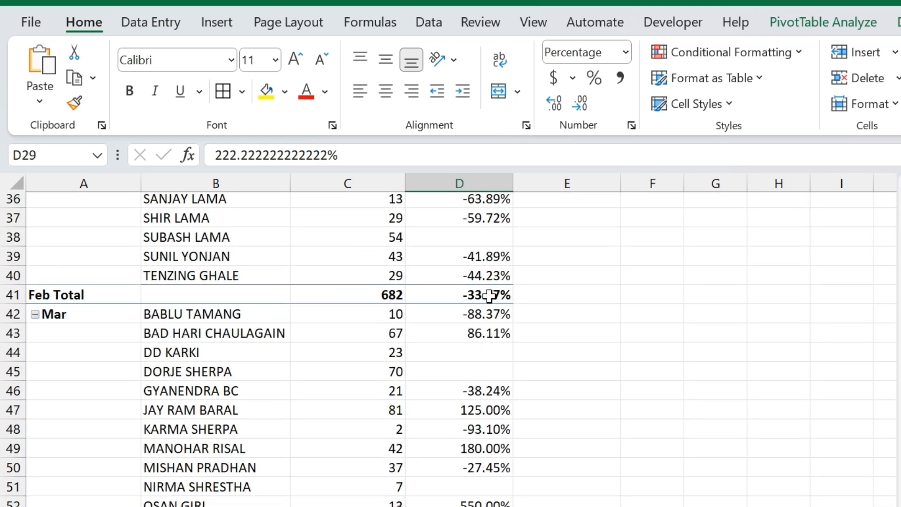
mouse_move(492, 299)
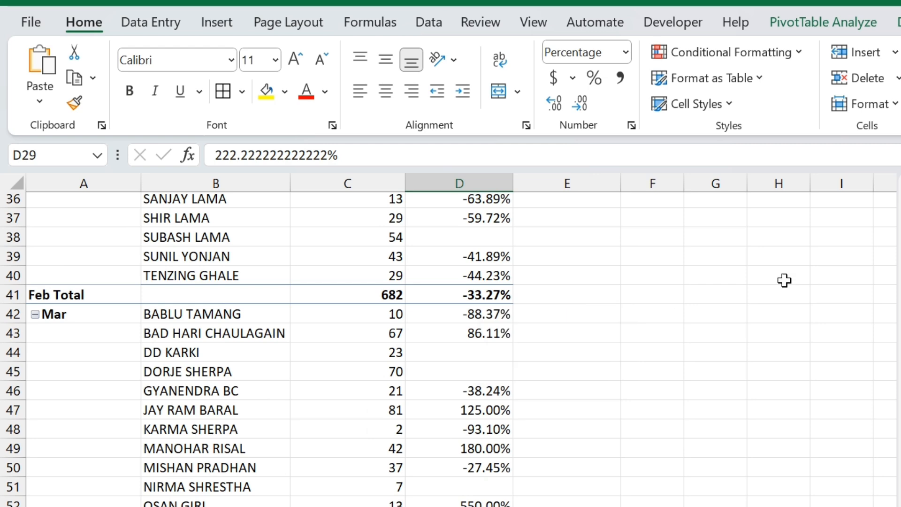
left_click_drag(900, 221, 900, 219)
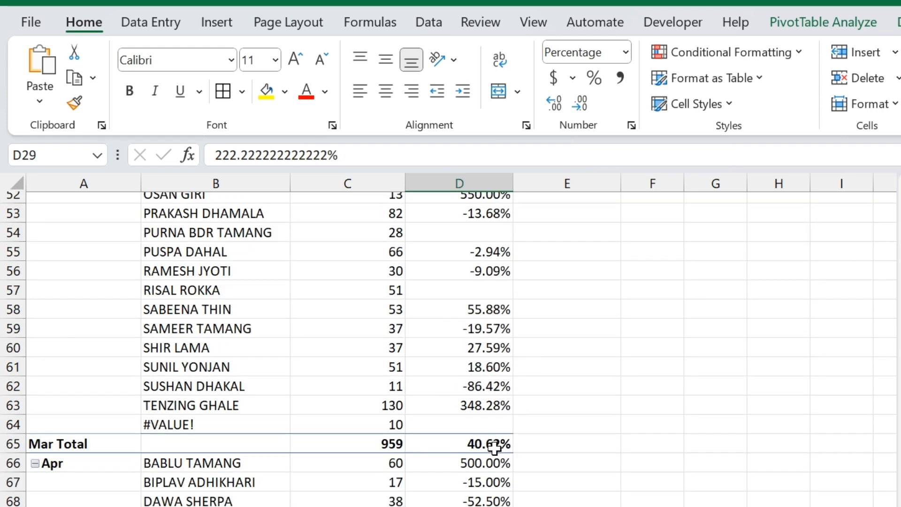
mouse_move(367, 233)
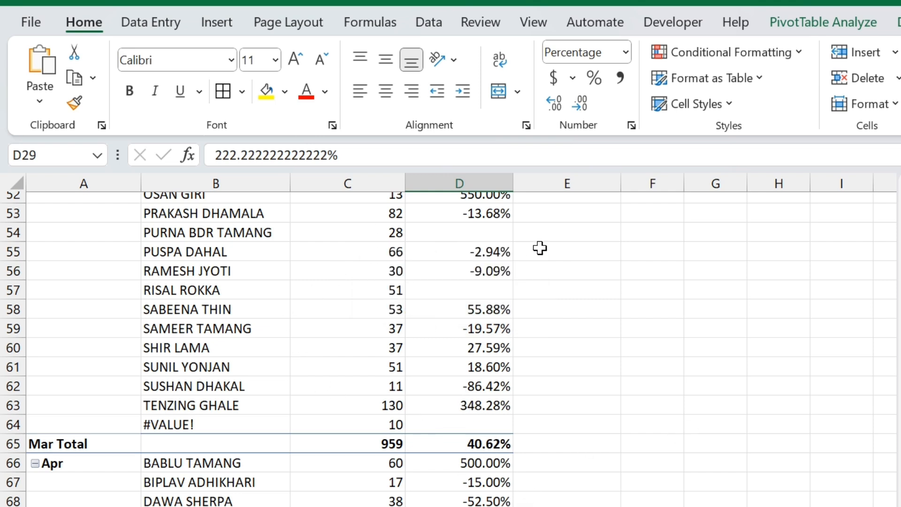
mouse_move(477, 296)
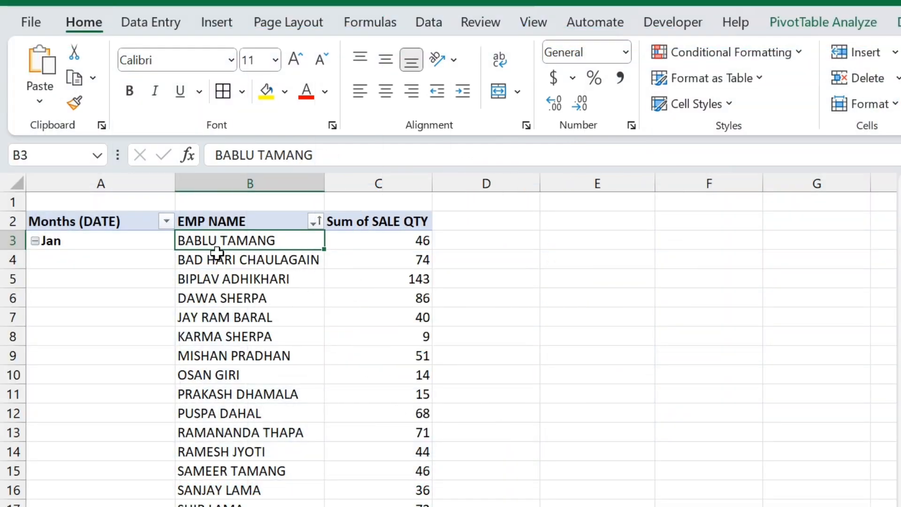
- In the next month-wise pivot table, add SALE QTY to the values again and show it as Rank Largest to Smallest with base field EMP NAME
left_click(96, 255)
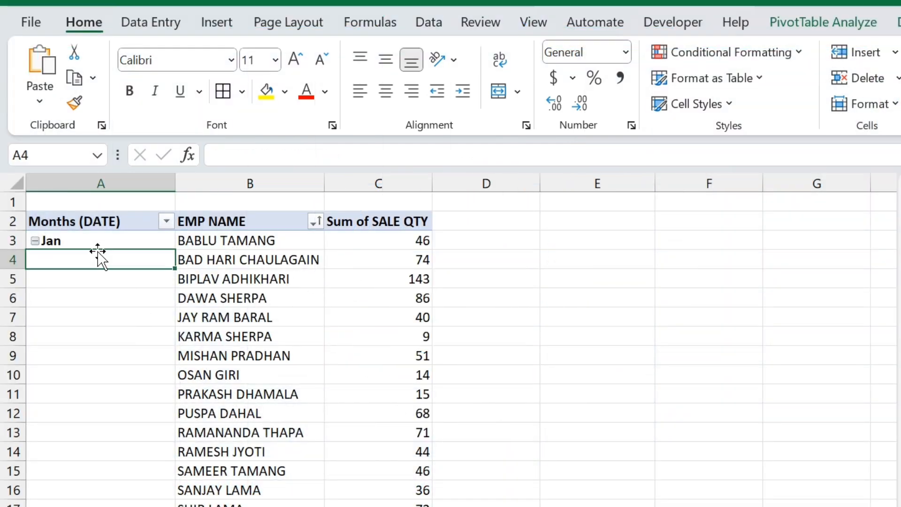
left_click(248, 239)
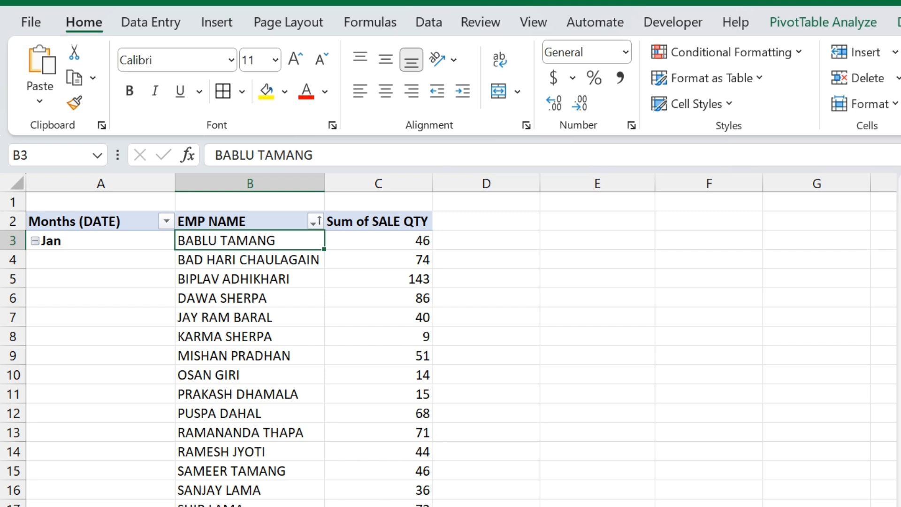
right_click(493, 256)
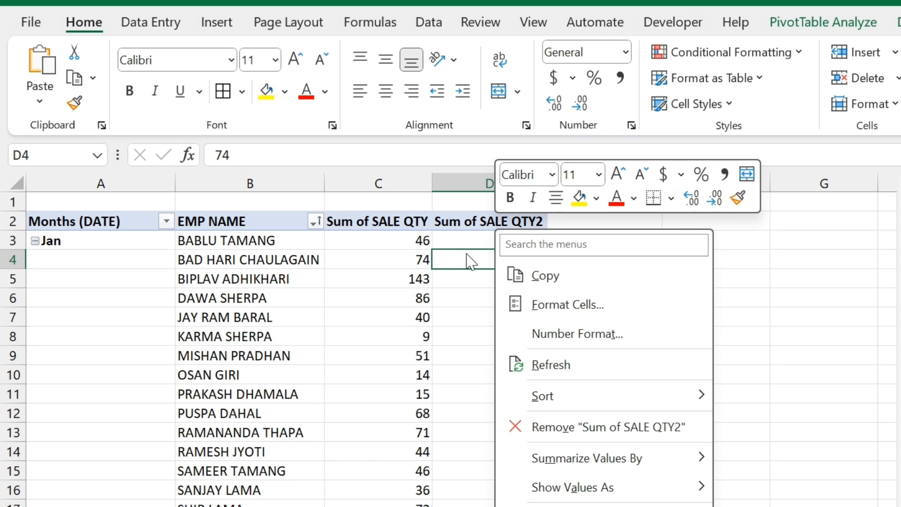
mouse_move(586, 493)
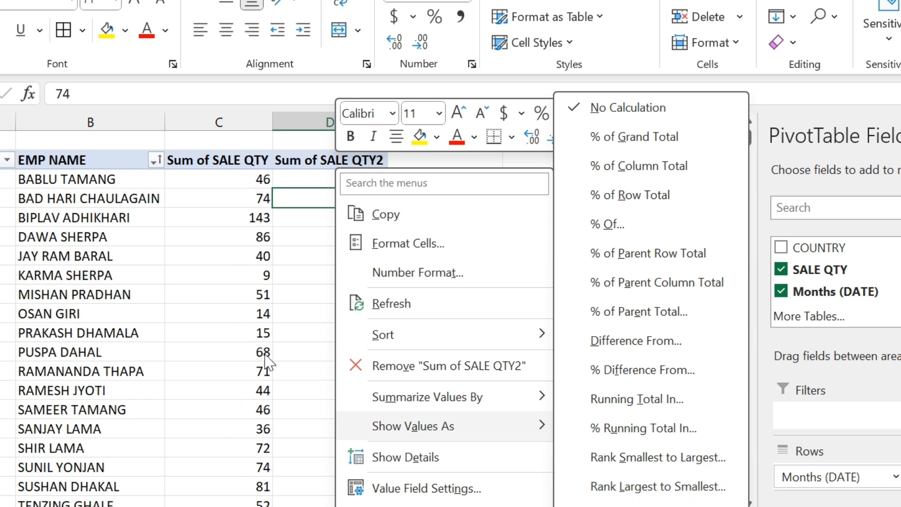
left_click(651, 488)
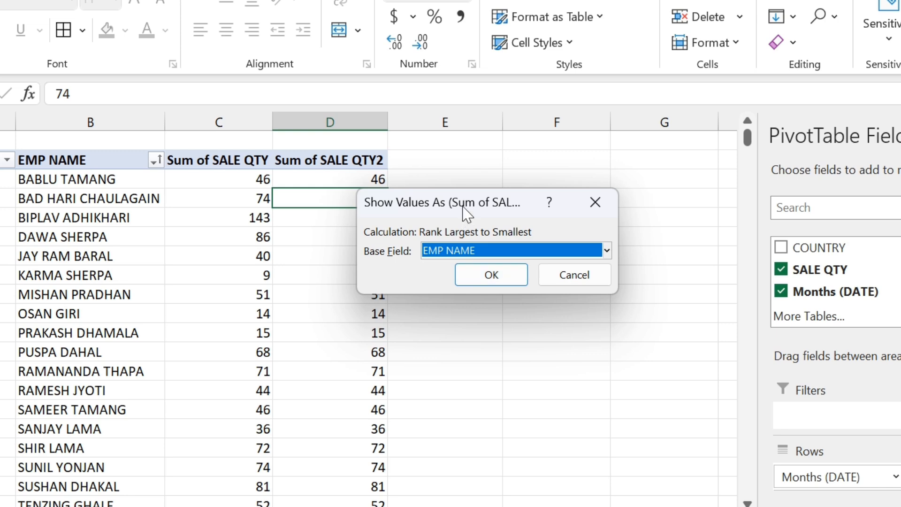
left_click_drag(463, 207, 557, 177)
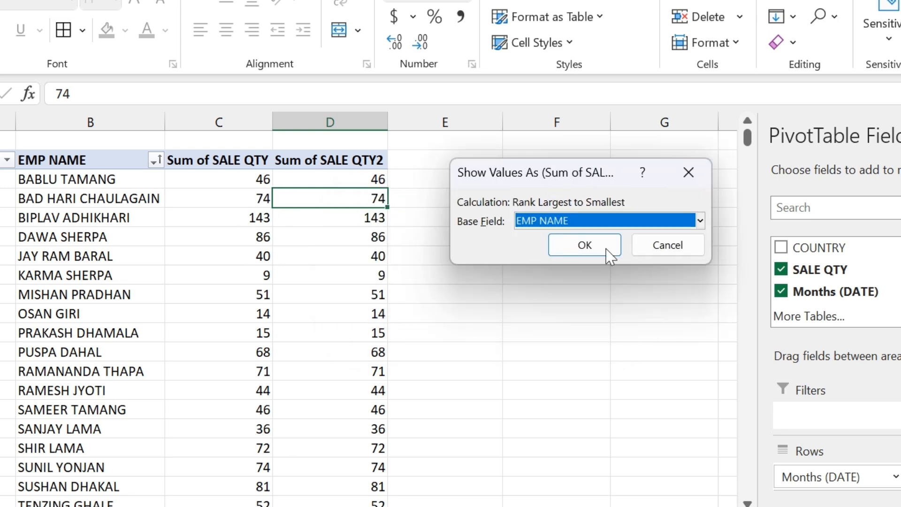
left_click(584, 245)
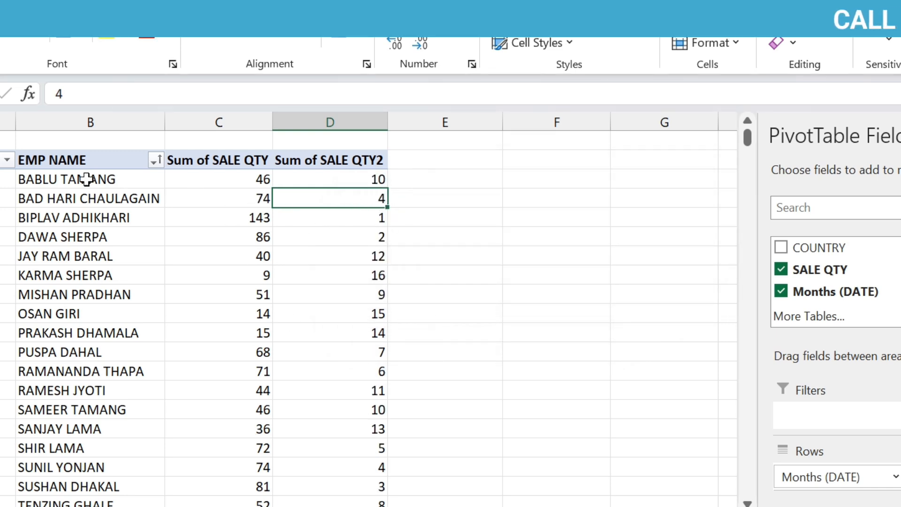
- Check the employees' ranks against their sale quantities within January and within February
left_click_drag(91, 177, 100, 451)
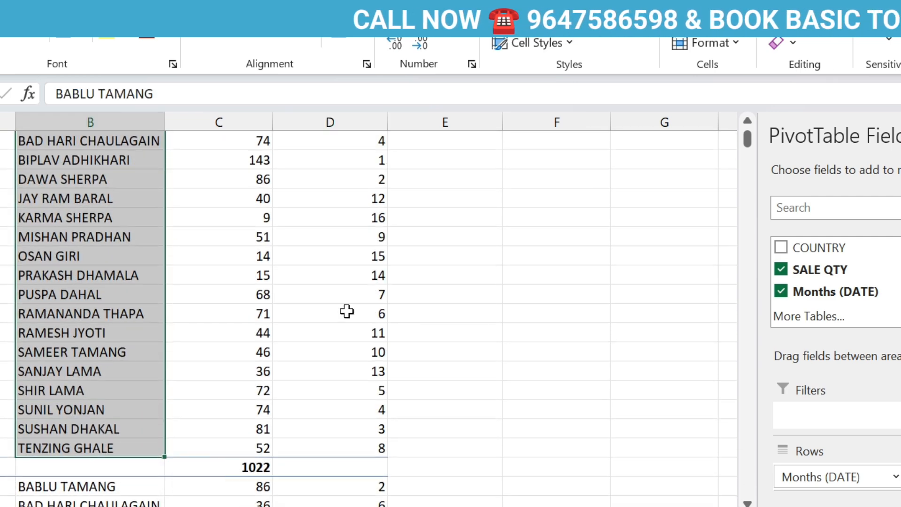
scroll(289, 348, "up", 1)
left_click(257, 226)
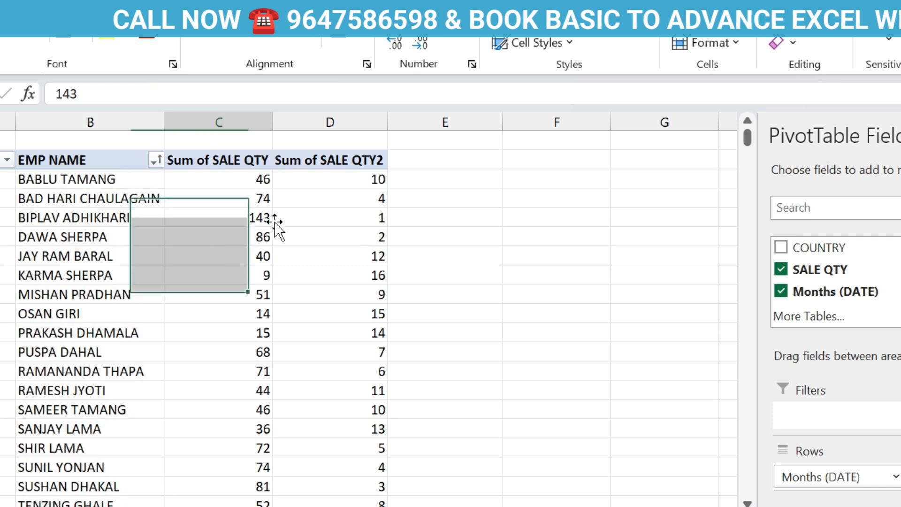
left_click(362, 217)
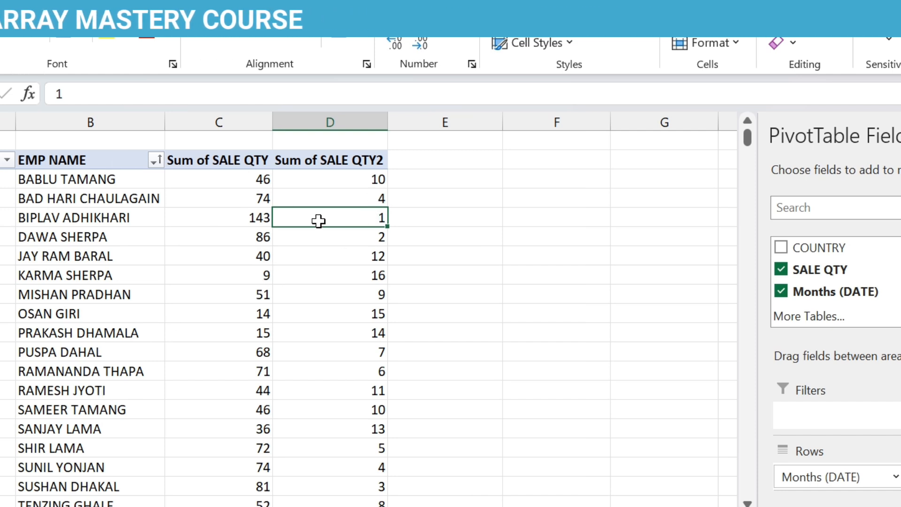
left_click(367, 238)
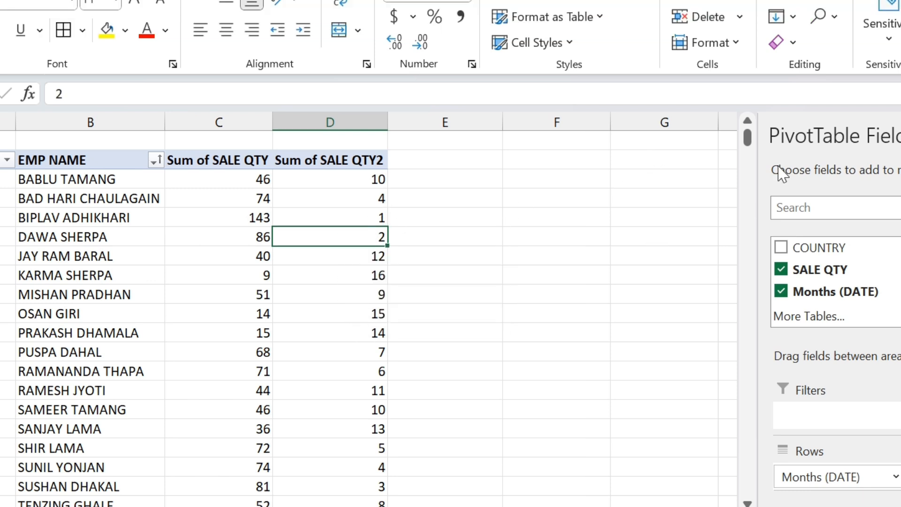
left_click_drag(748, 143, 761, 157)
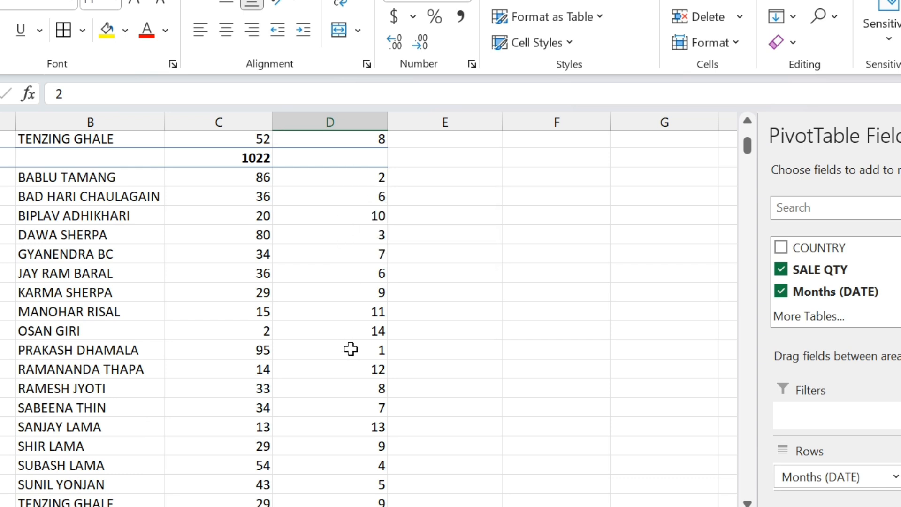
mouse_move(351, 351)
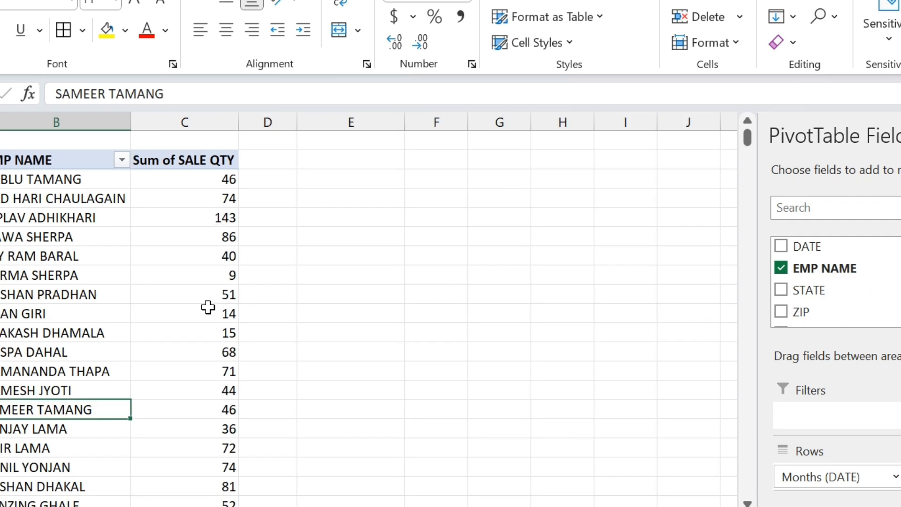
- In the following pivot table, add SALE QTY to the values a second time and show the new column as % of Column Total
left_click(47, 178)
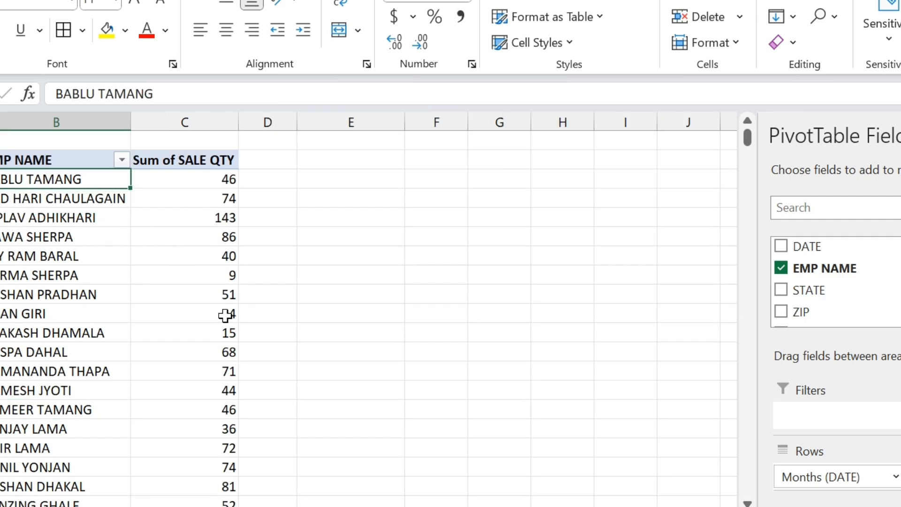
scroll(794, 310, "down", 2)
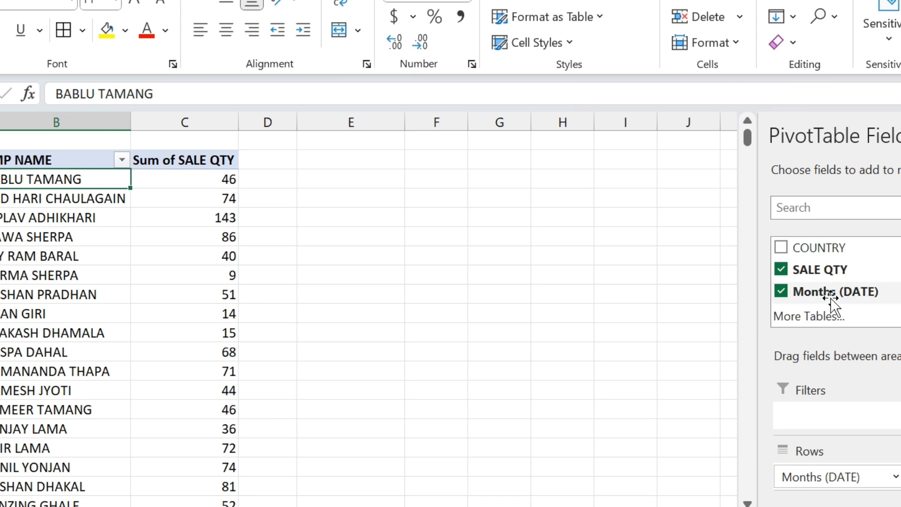
left_click_drag(835, 269, 710, 429)
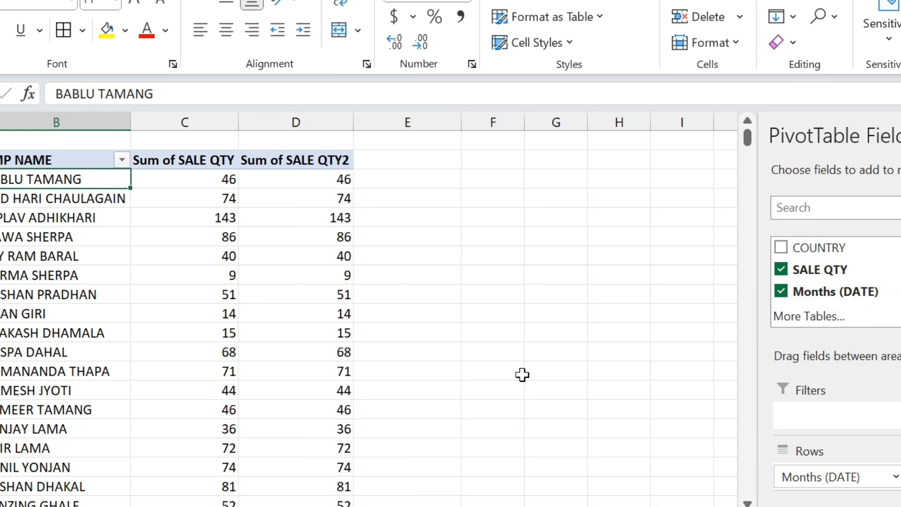
left_click(296, 195)
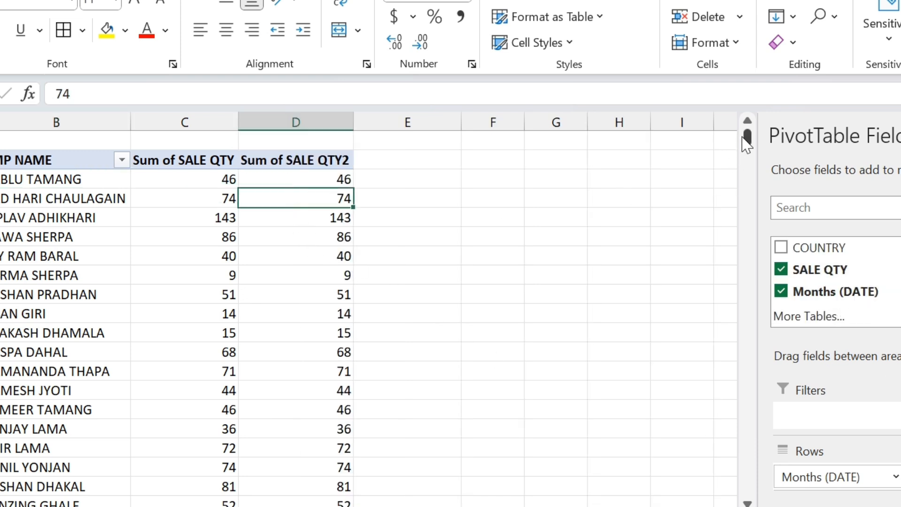
mouse_move(746, 141)
left_mouse_down()
mouse_move(747, 148)
mouse_move(747, 137)
left_mouse_up()
left_click_drag(752, 145, 755, 151)
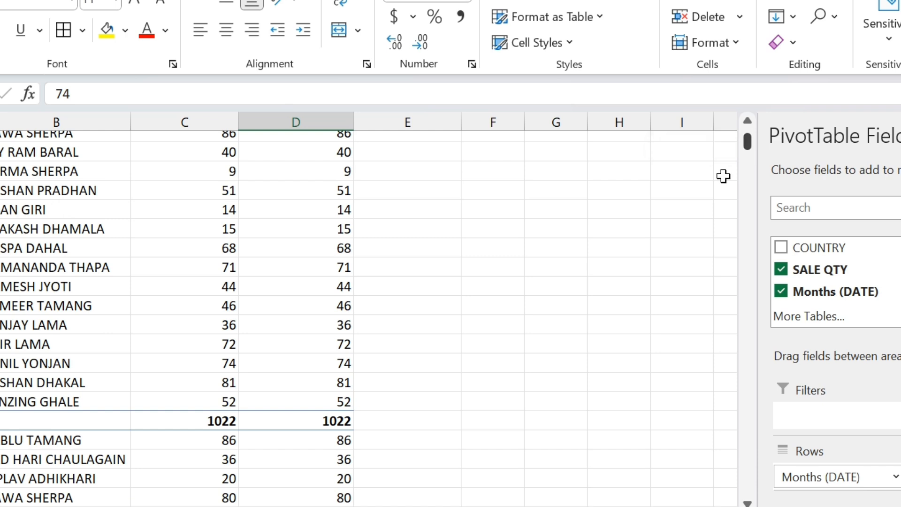
right_click(314, 196)
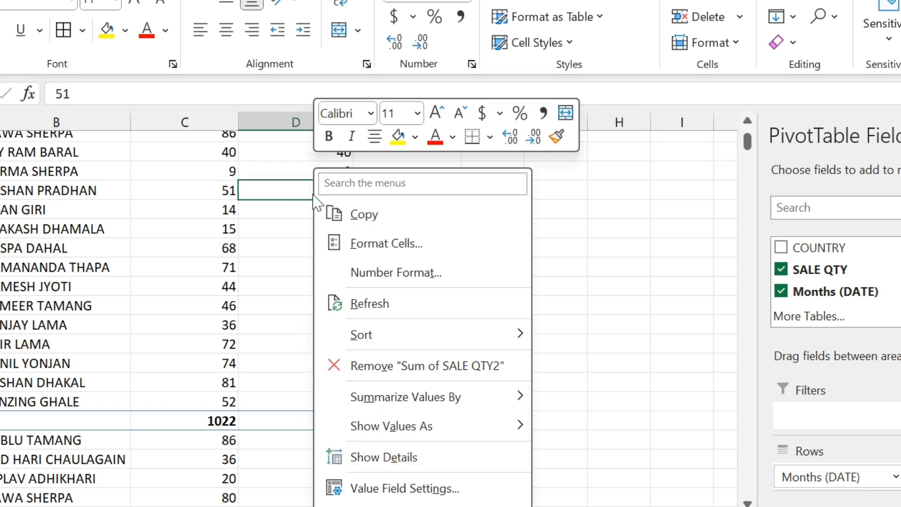
mouse_move(404, 435)
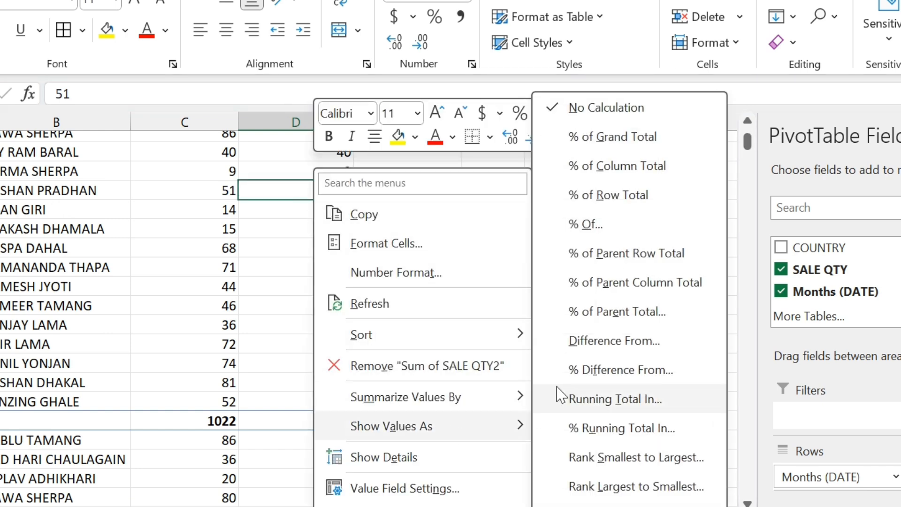
left_click(629, 168)
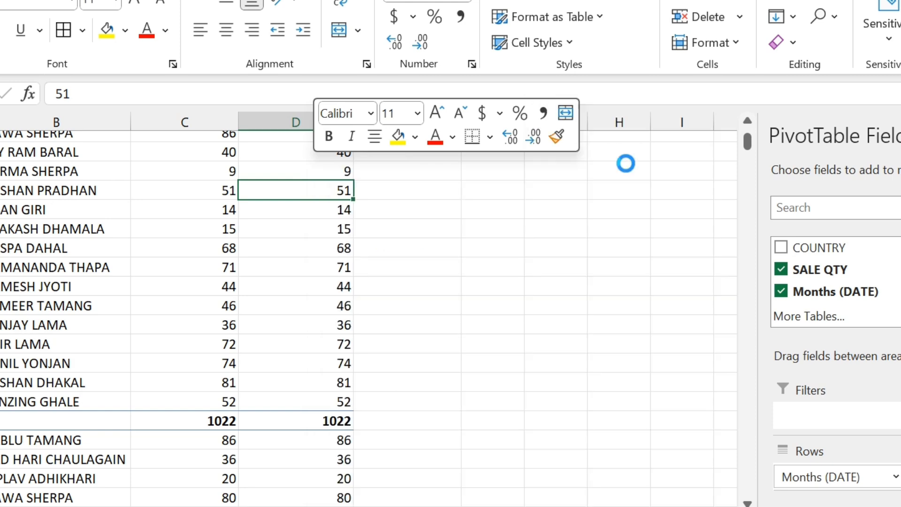
left_click(333, 427)
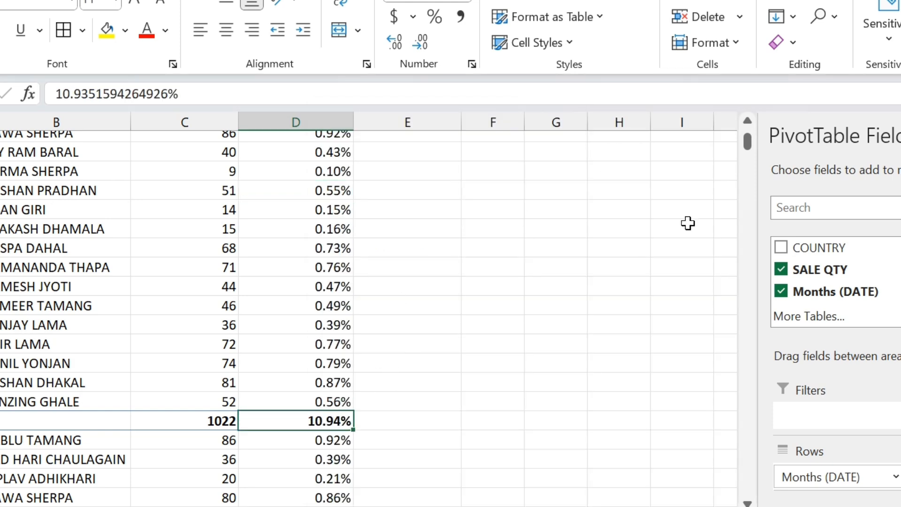
- Review the % of Column Total values from the January rows down to the grand total row
left_click_drag(750, 153, 745, 324)
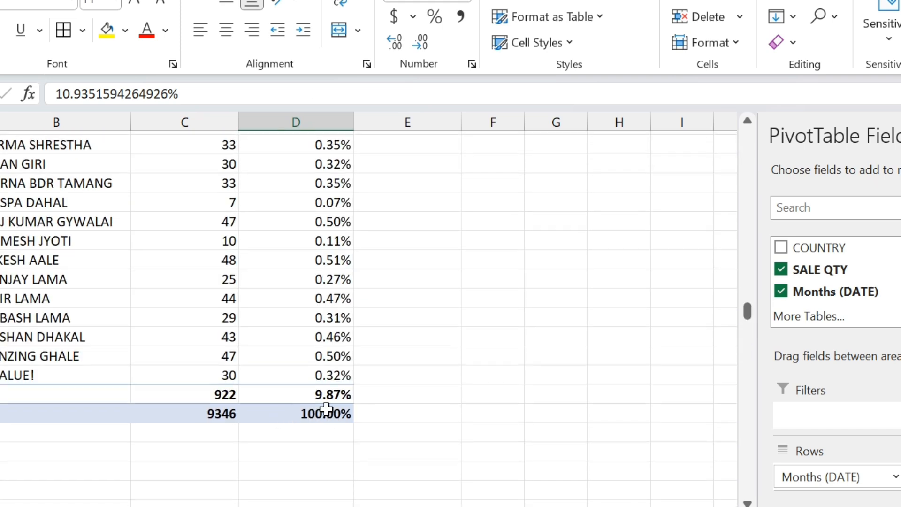
mouse_move(229, 414)
left_click_drag(751, 322, 790, 148)
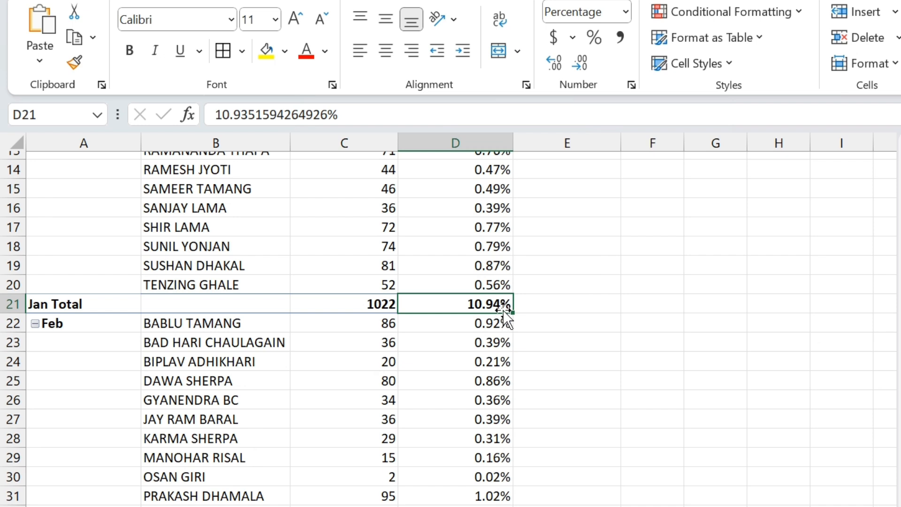
left_click_drag(900, 180, 900, 173)
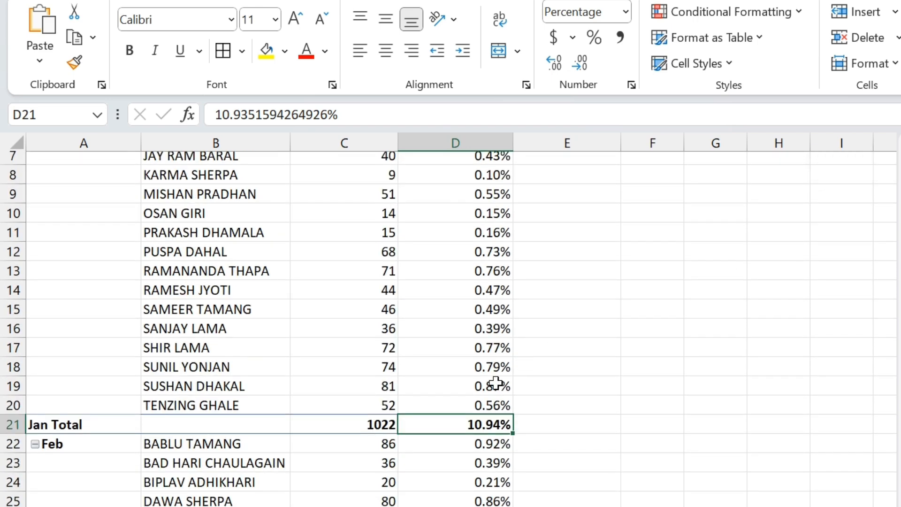
scroll(405, 215, "up", 2)
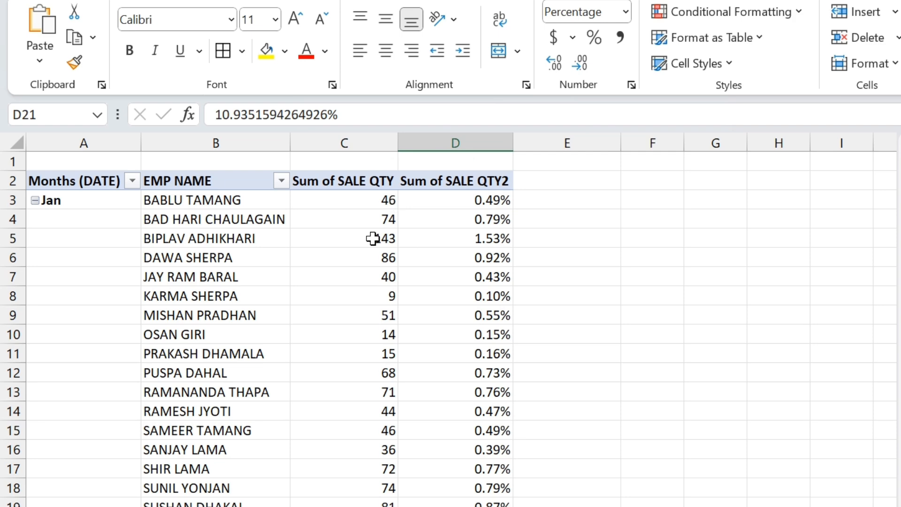
scroll(381, 373, "down", 6)
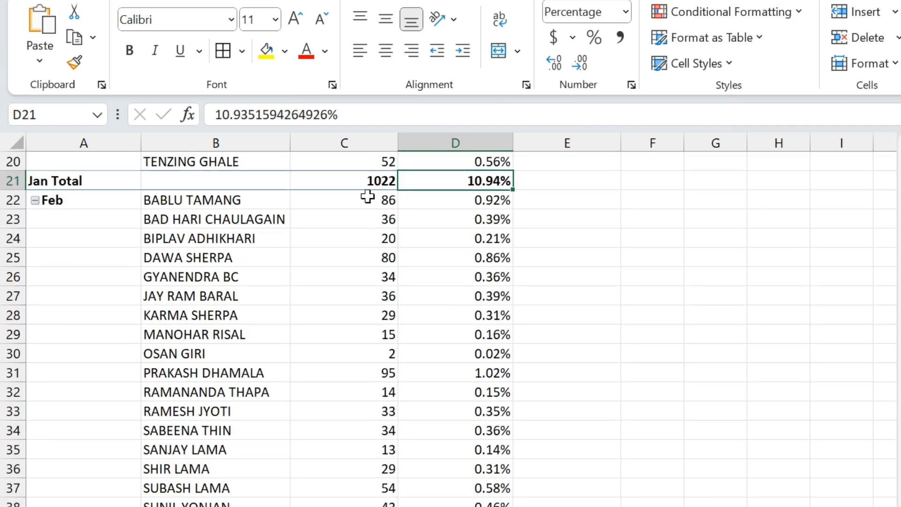
scroll(399, 183, "down", 20)
scroll(455, 214, "up", 20)
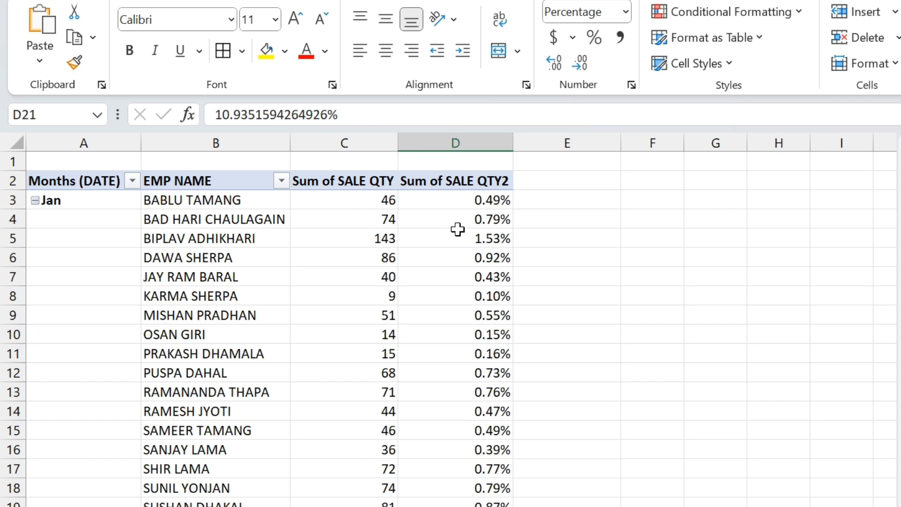
- Change the second SALE QTY column to show values as % of Parent Total with base field Months (DATE)
right_click(458, 231)
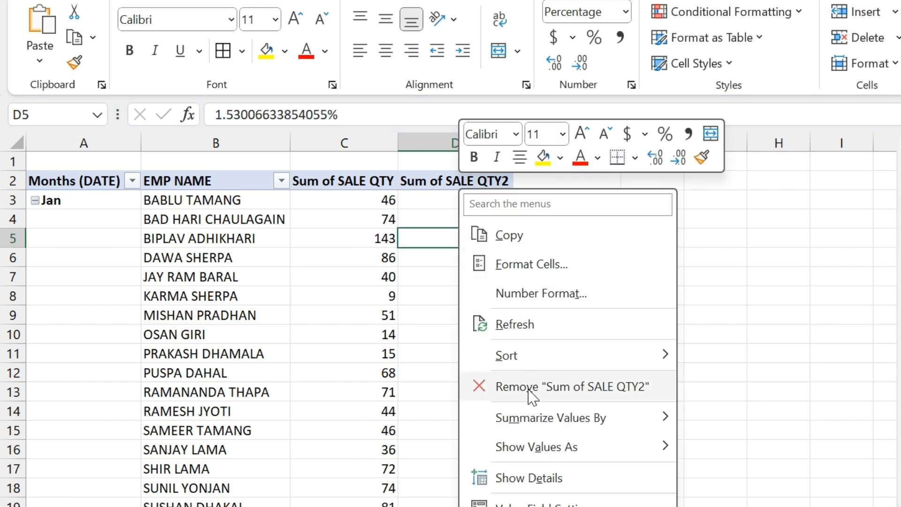
mouse_move(607, 449)
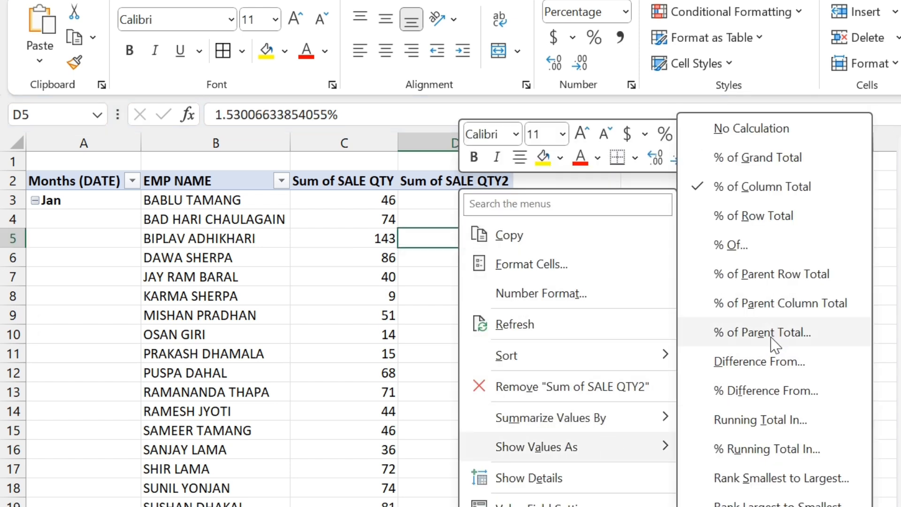
left_click(771, 337)
left_click(579, 230)
left_click(592, 265)
left_click_drag(578, 190, 482, 200)
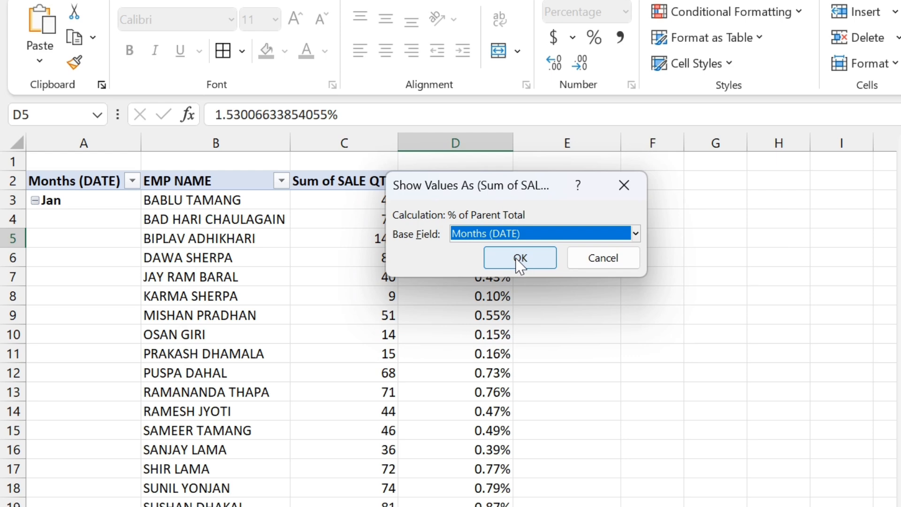
left_click(519, 259)
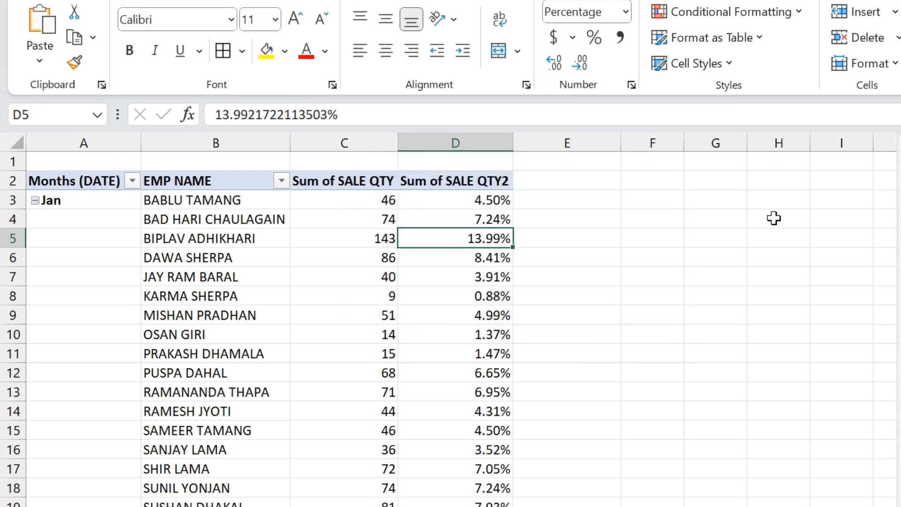
left_click_drag(899, 164, 900, 172)
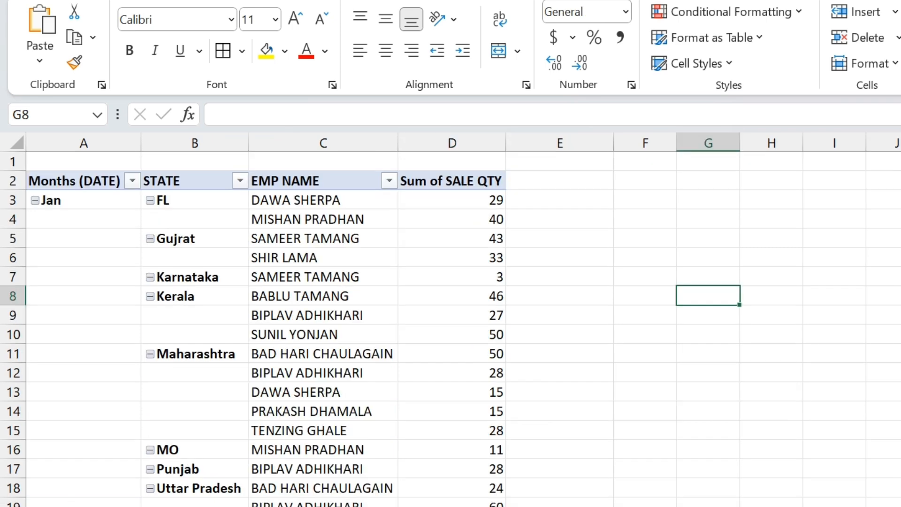
- In the pivot table with month, state and employee rows, try Repeat All Item Labels and undo it
left_click(96, 211)
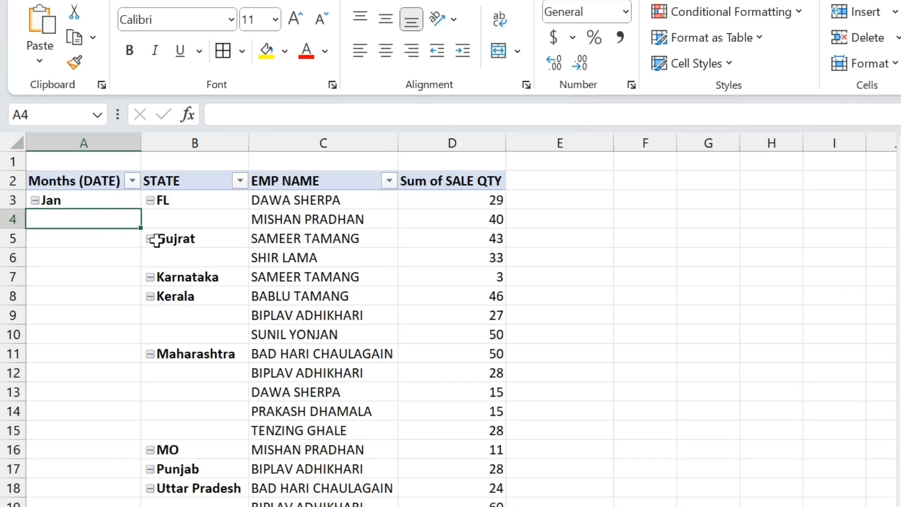
left_click(177, 212)
left_click(341, 214)
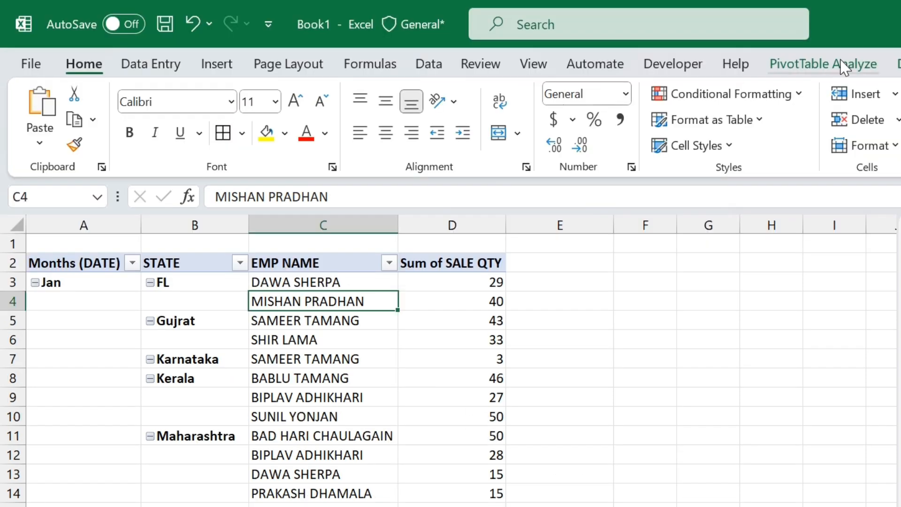
left_click(840, 65)
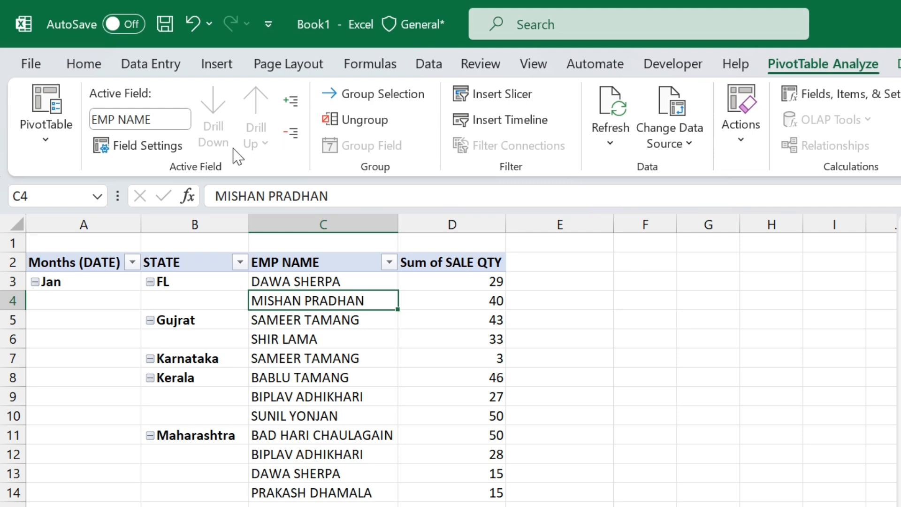
left_click(896, 64)
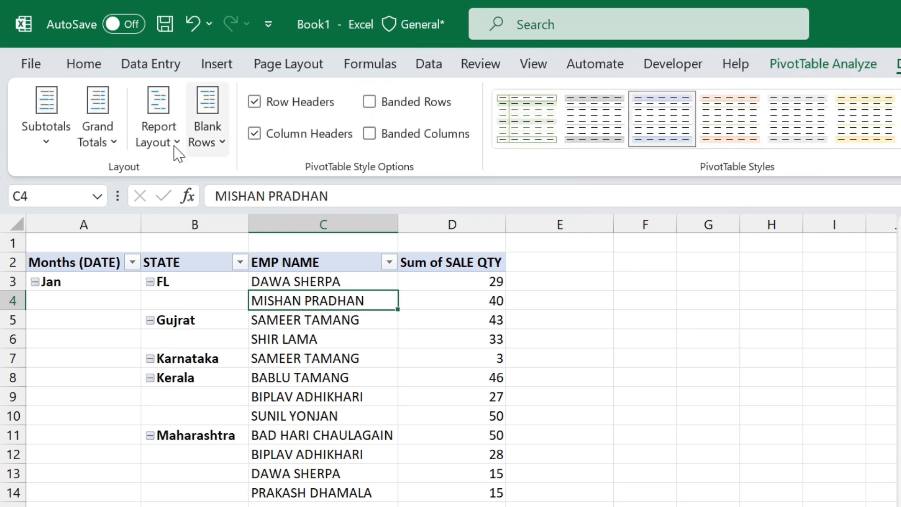
left_click(151, 149)
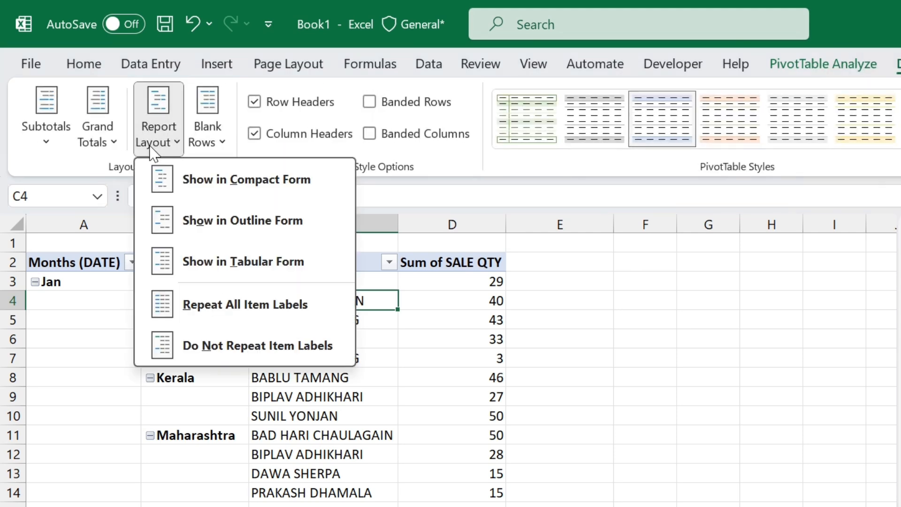
left_click(225, 316)
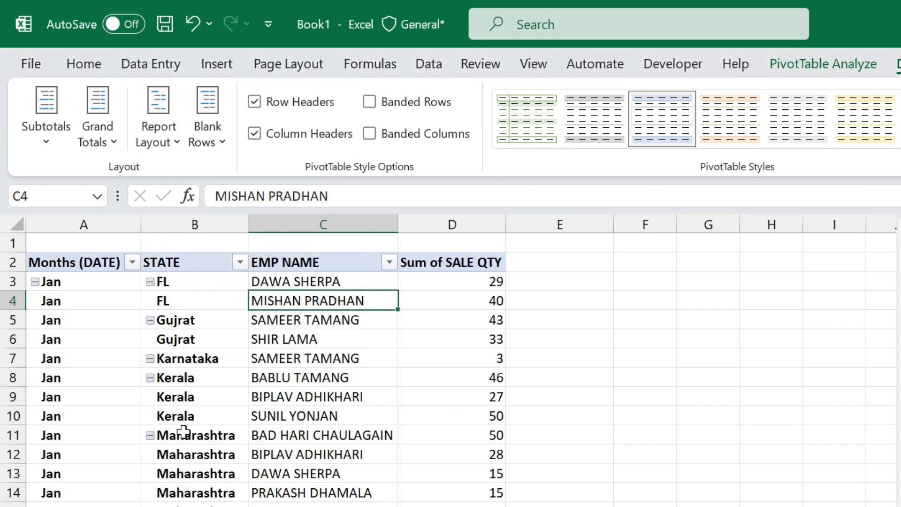
key("ctrl+z")
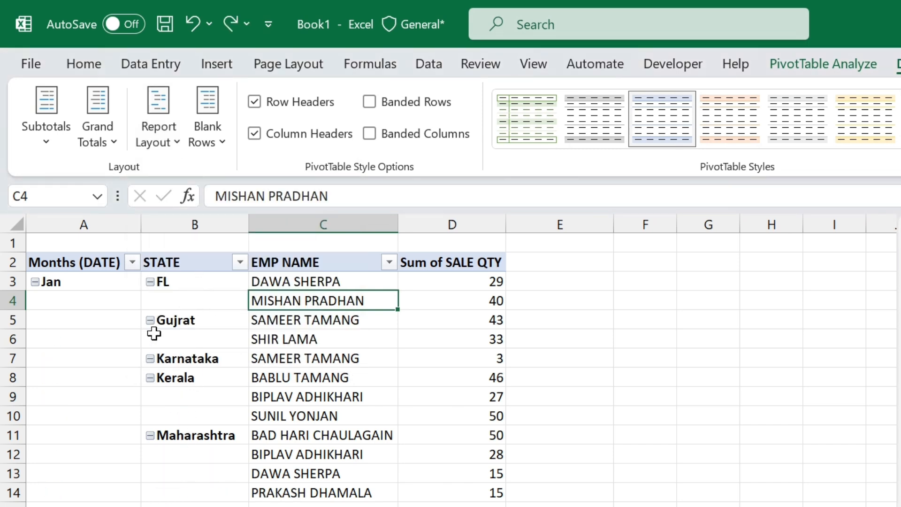
- Turn on repeated item labels for the STATE field only, through its field settings
right_click(190, 304)
key("Escape")
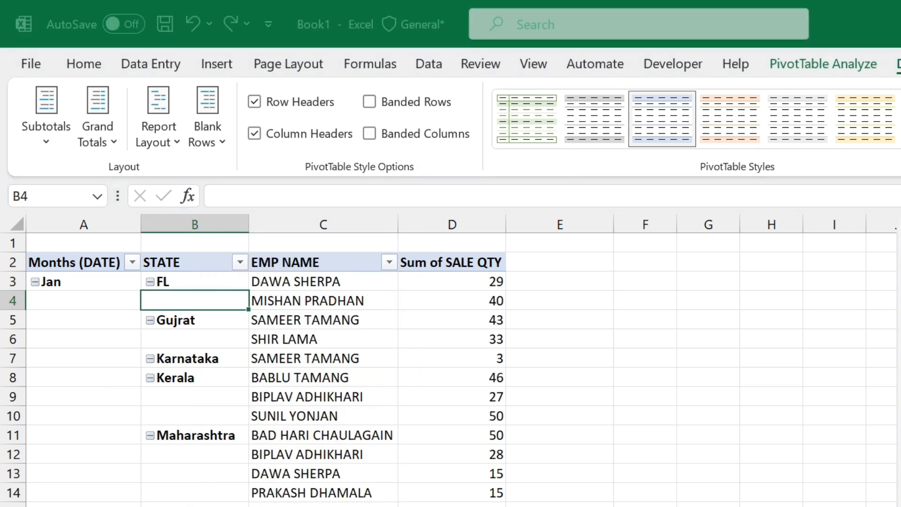
left_click(230, 327)
left_click(149, 469)
key("Return")
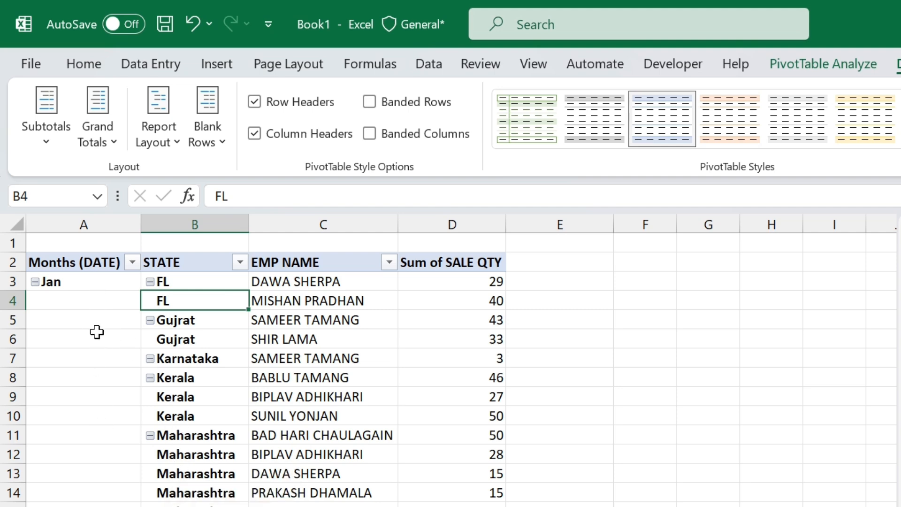
- Try to merge and center the January cells in the Months (DATE) column
left_click_drag(80, 287, 131, 489)
left_click(80, 63)
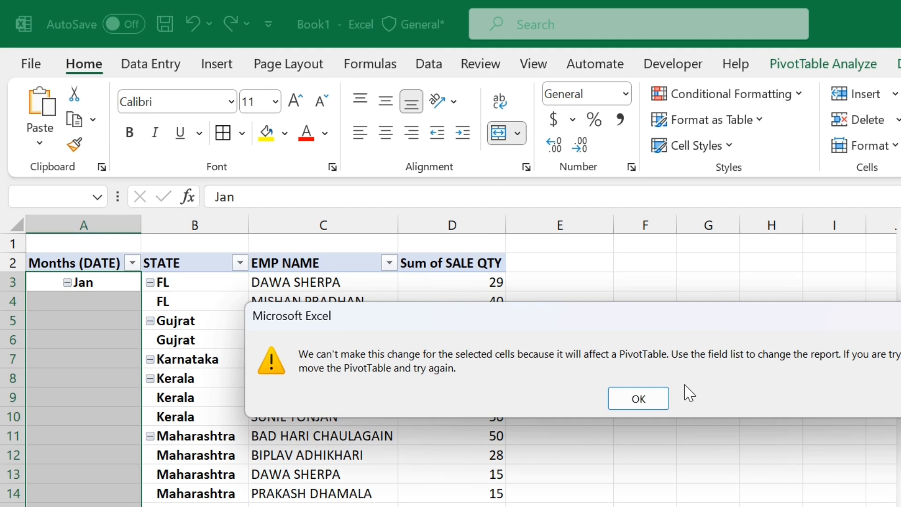
left_click(639, 398)
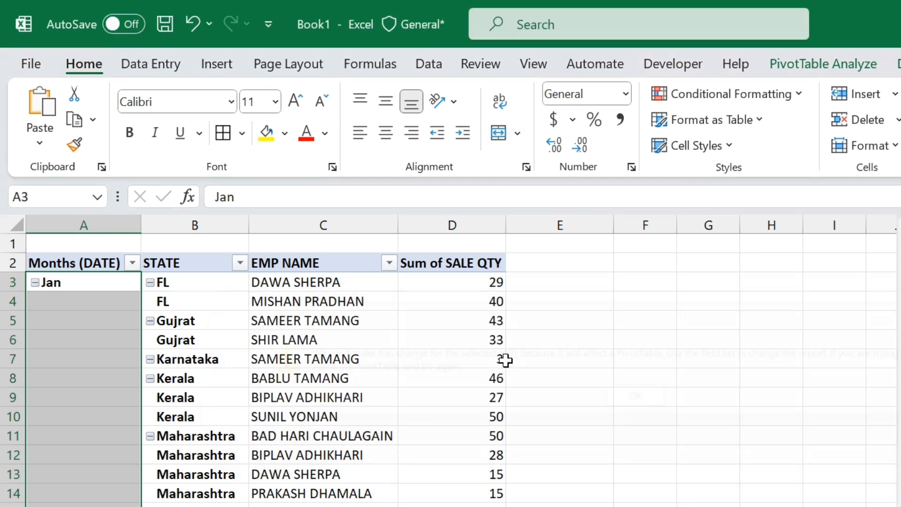
- Enable Merge and center cells with labels in the pivot table's layout options
right_click(66, 297)
left_click(179, 506)
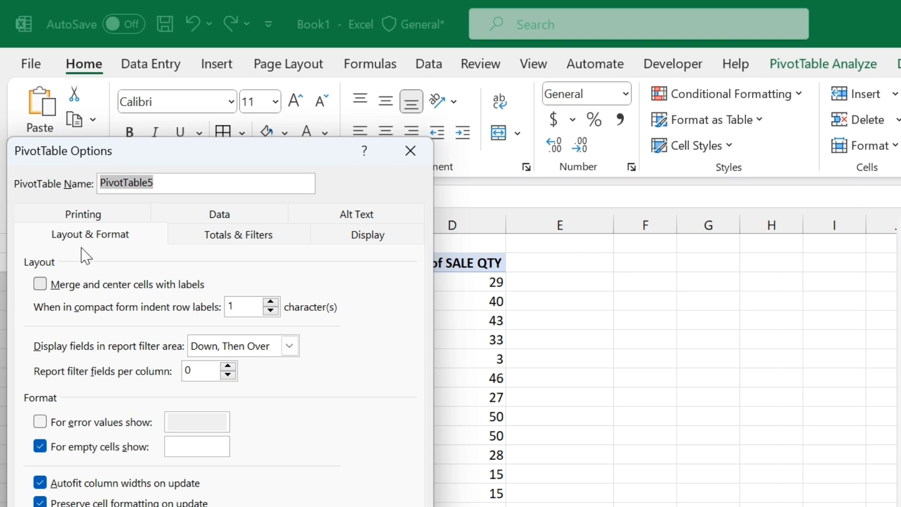
left_click(55, 287)
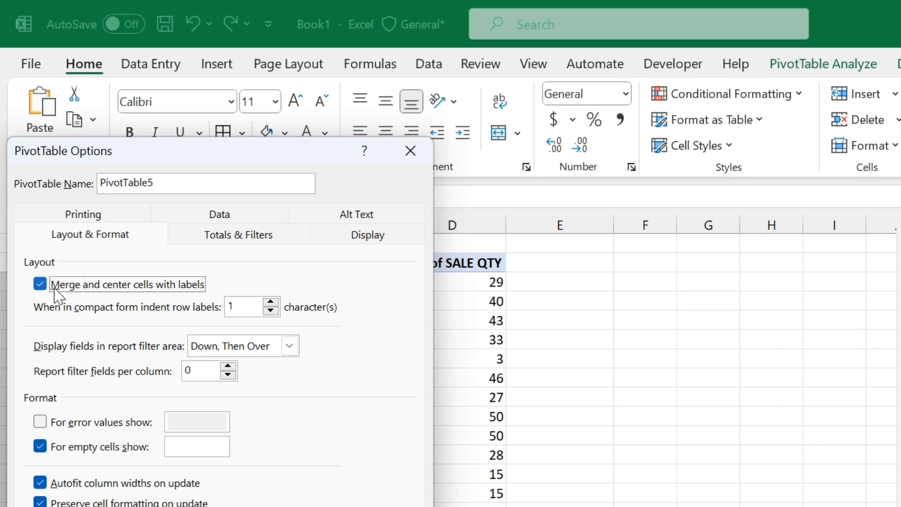
left_click(319, 506)
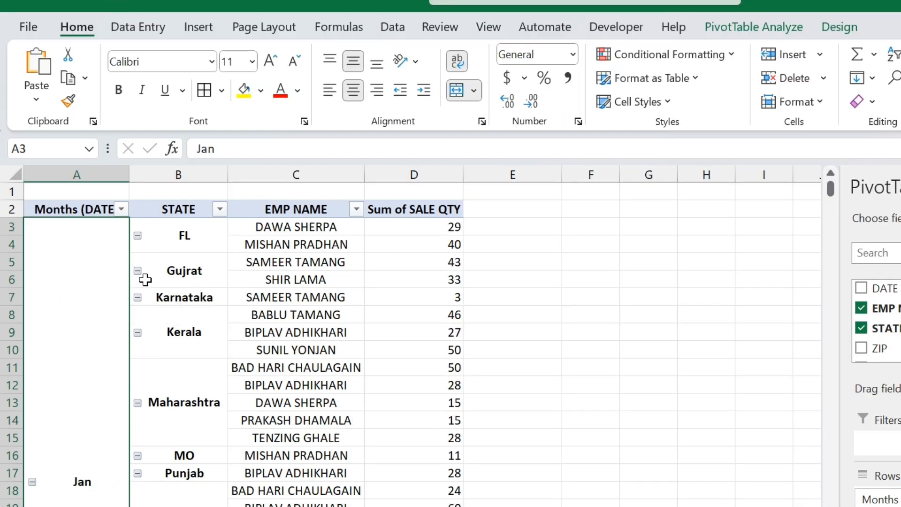
- Hide the expand/collapse (+/-) buttons in the pivot table
left_click(790, 28)
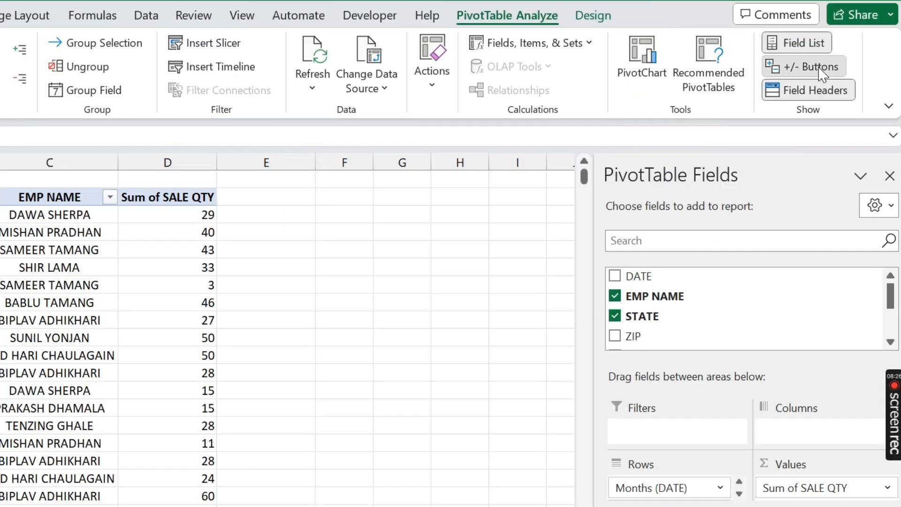
left_click(815, 64)
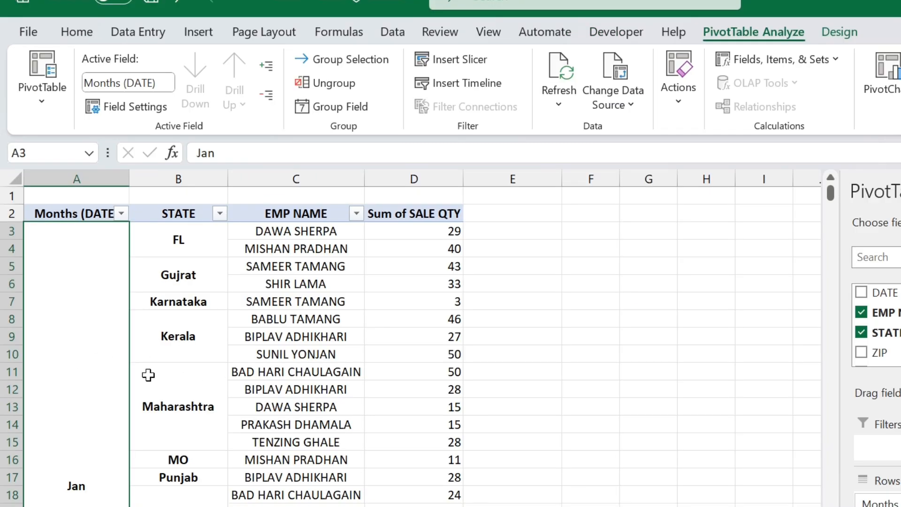
left_click(184, 316)
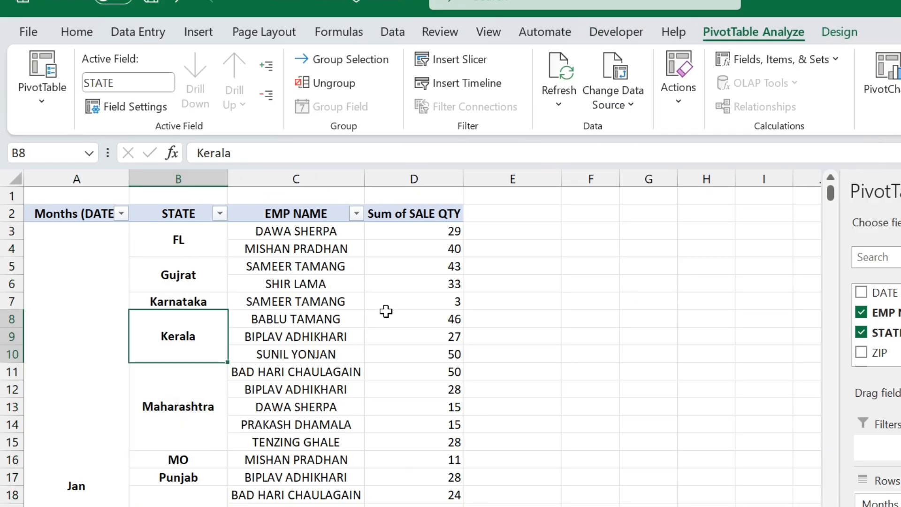
- Add subtotals for the STATE field and check the total rows of the individual states
left_click(196, 241)
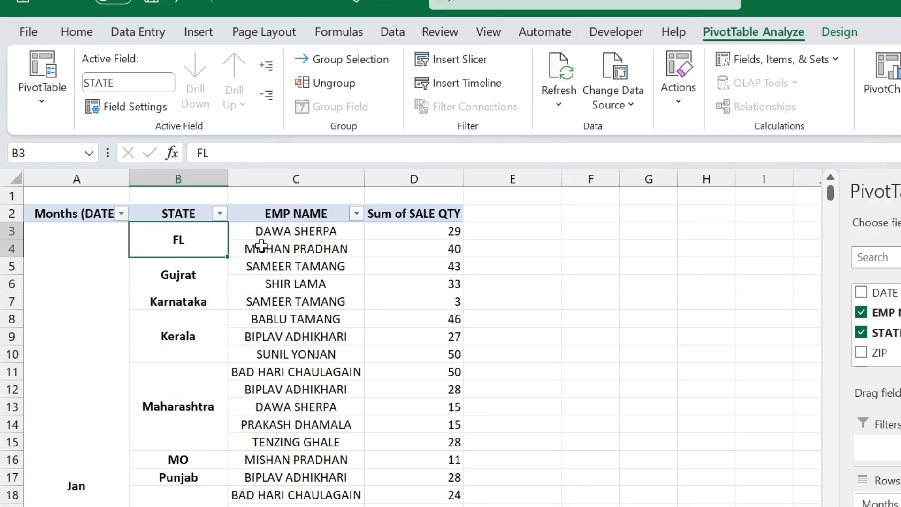
right_click(210, 249)
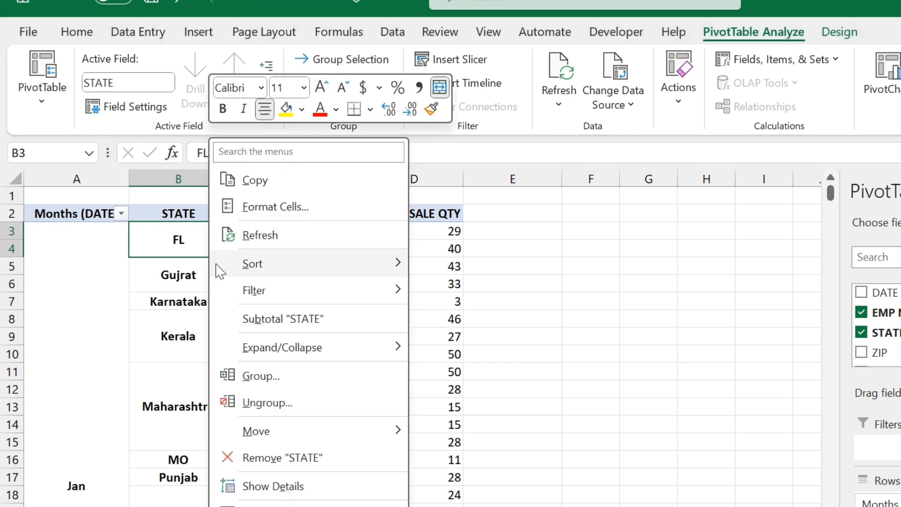
left_click(256, 319)
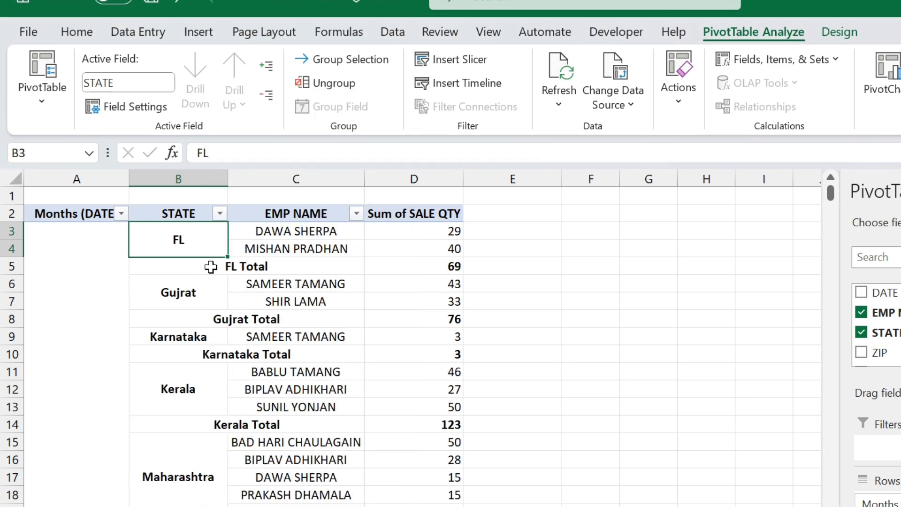
left_click(209, 266)
left_click(335, 350)
left_click(189, 325)
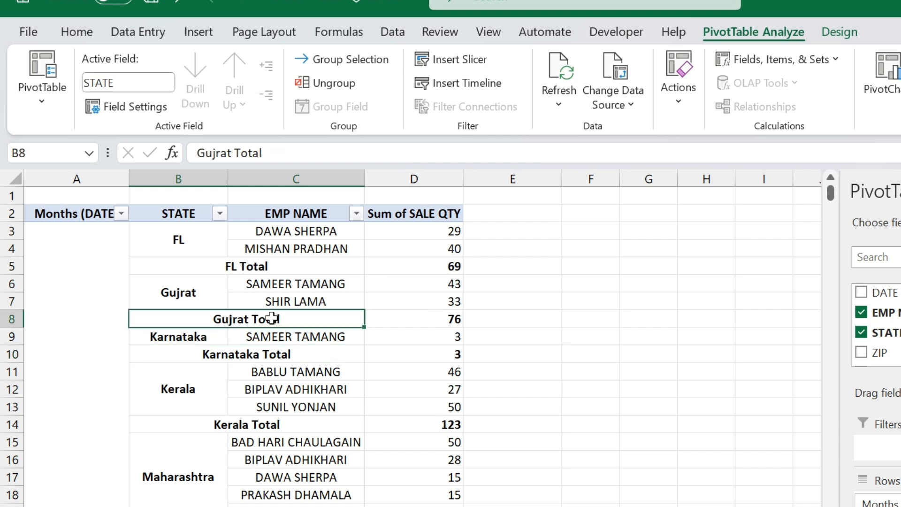
left_click(325, 367)
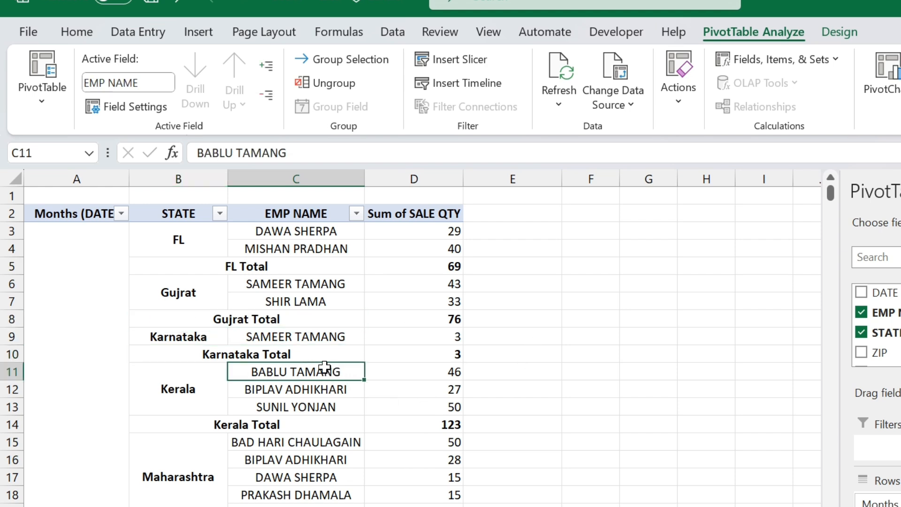